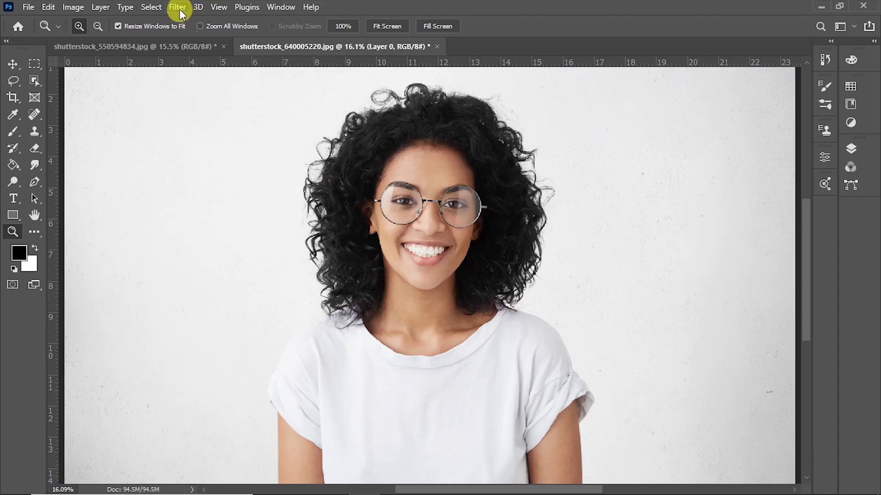
Show the Filter menu's commands over the open portrait photo
left_click(177, 7)
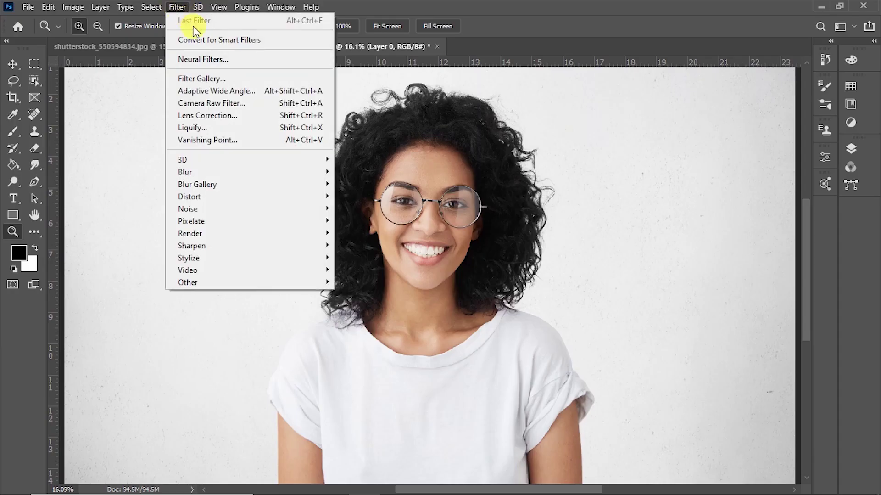
Launch Neural Filters on the portrait and centre the woman's face in the preview
left_click(210, 60)
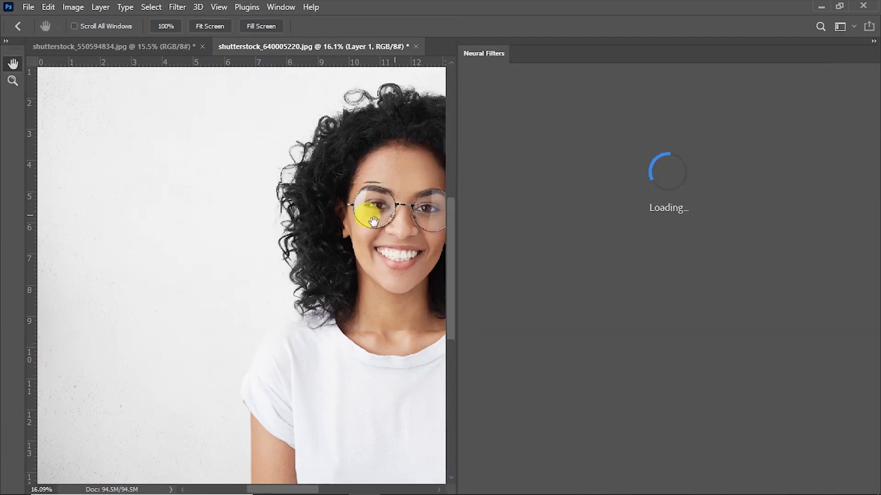
mouse_move(374, 221)
left_mouse_down()
mouse_move(187, 187)
mouse_move(210, 198)
left_mouse_up()
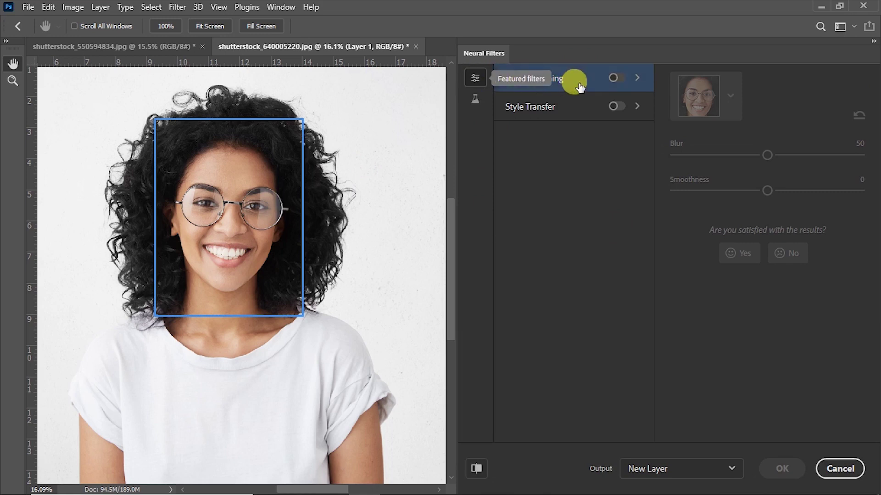
Enable Skin Smoothing with Blur 81 and an initial Smoothness of 13
left_click(617, 78)
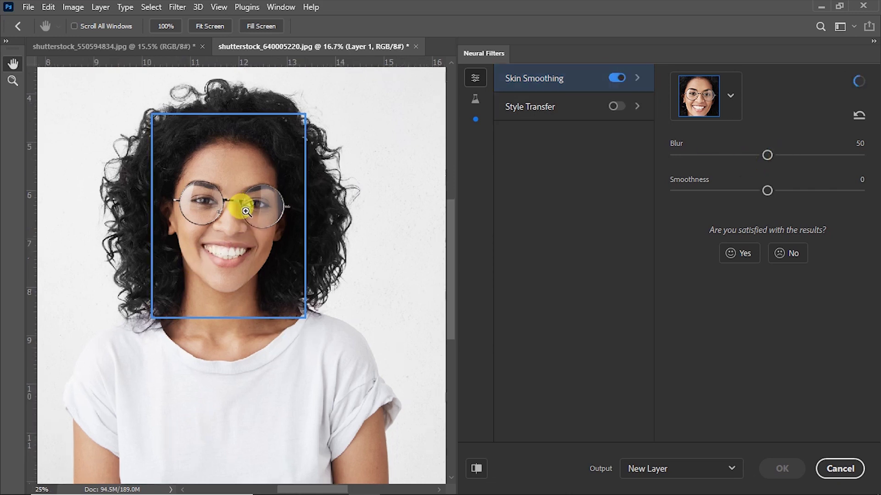
left_click(245, 210)
left_click_drag(262, 180, 265, 223)
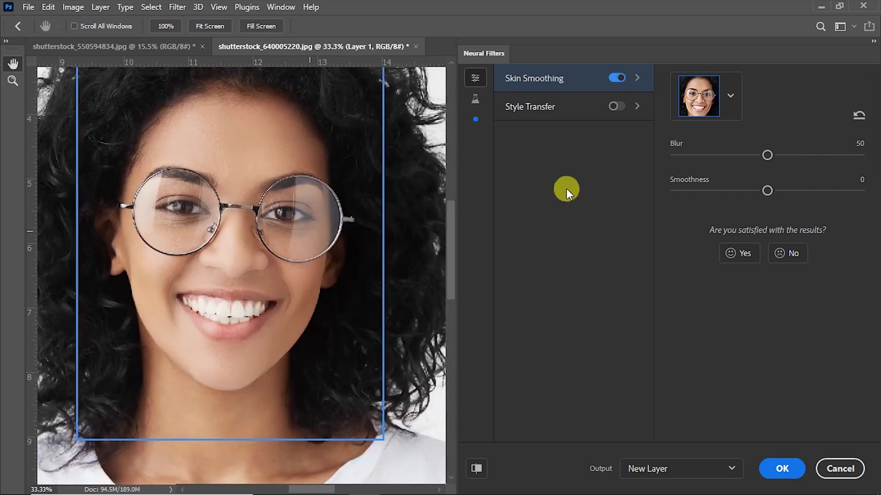
left_click_drag(768, 155, 827, 167)
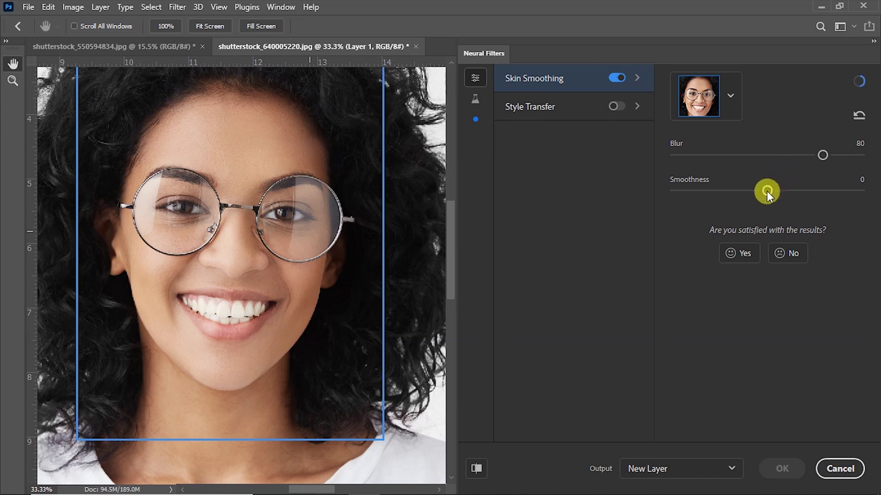
left_click_drag(767, 191, 793, 191)
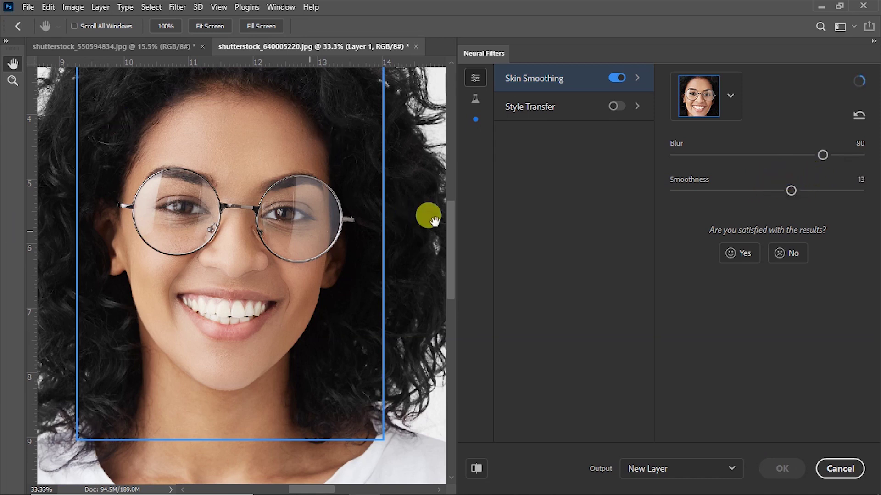
left_click_drag(822, 155, 826, 156)
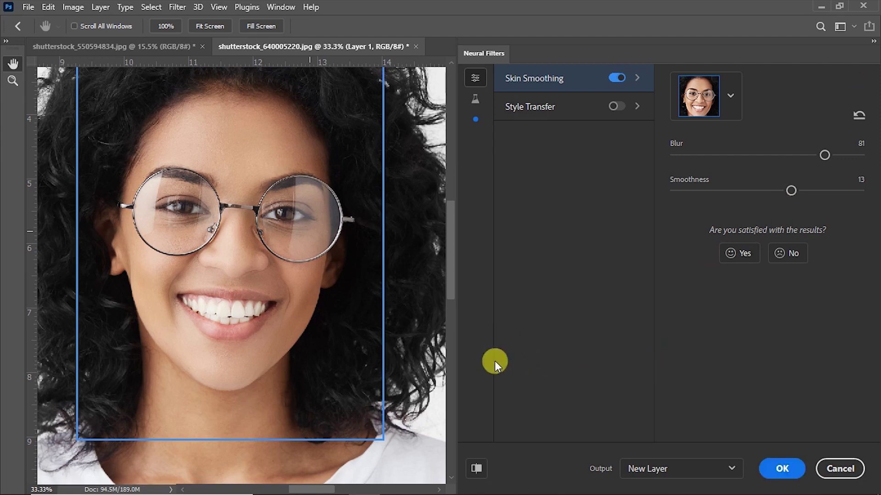
Raise Smoothness to 31, comparing the smoothed face with the original up close
left_click(197, 248)
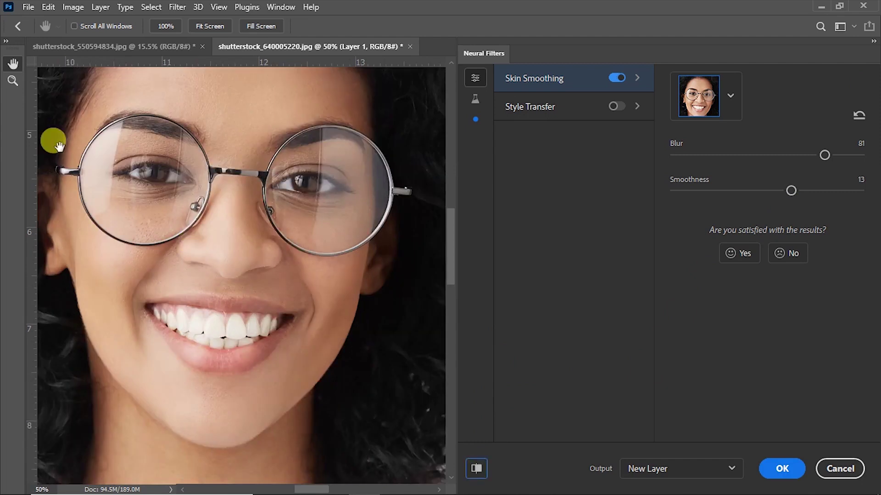
mouse_move(49, 137)
left_mouse_down()
mouse_move(82, 205)
mouse_move(78, 198)
left_mouse_up()
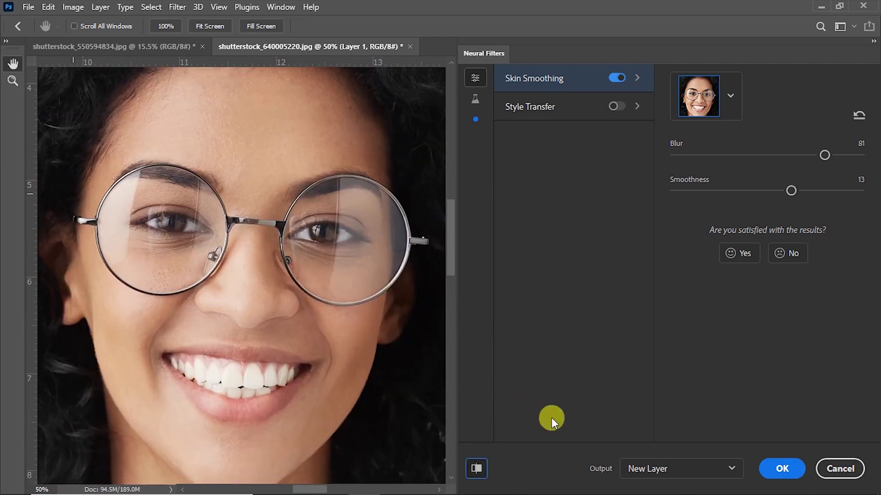
left_click(477, 468)
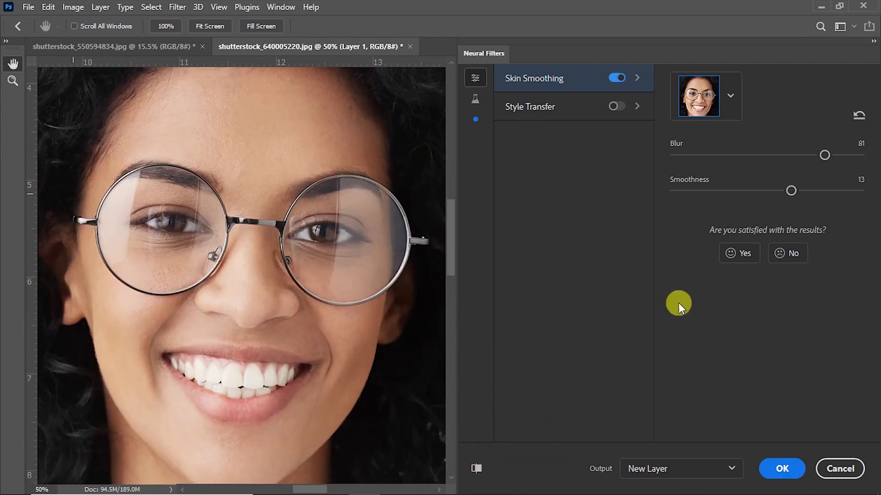
left_click_drag(793, 190, 825, 193)
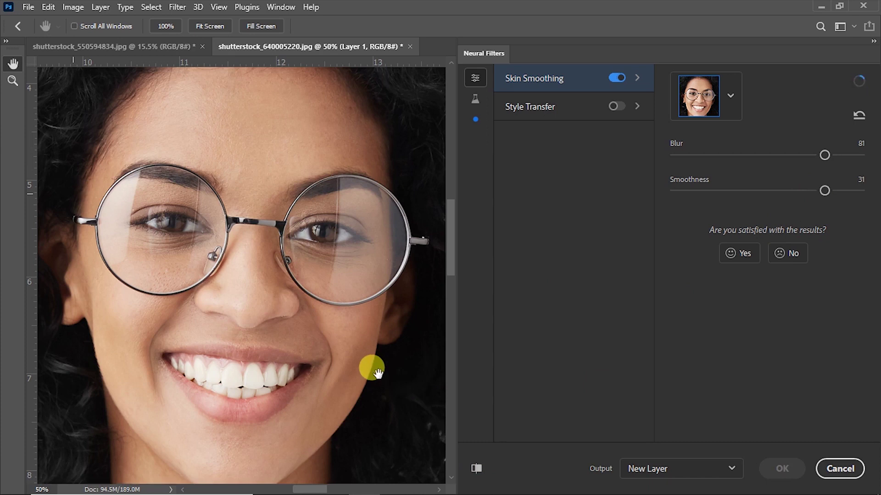
left_click(476, 468)
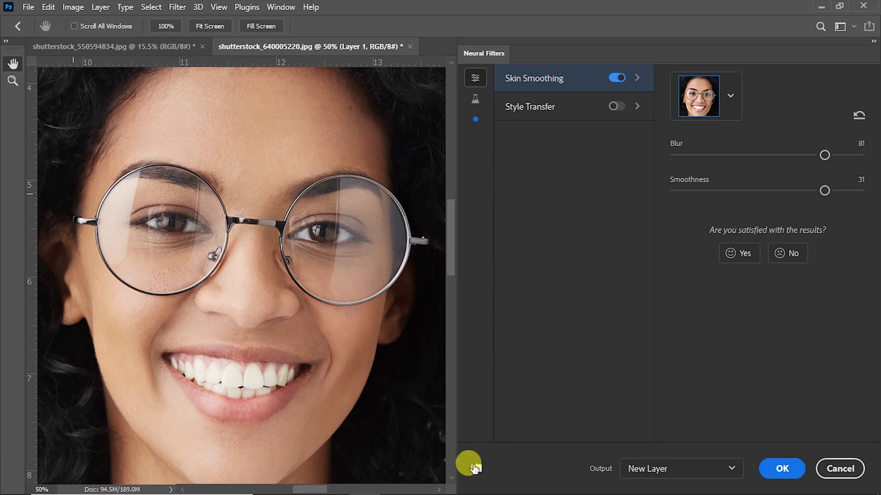
left_click(476, 468)
left_click(476, 469)
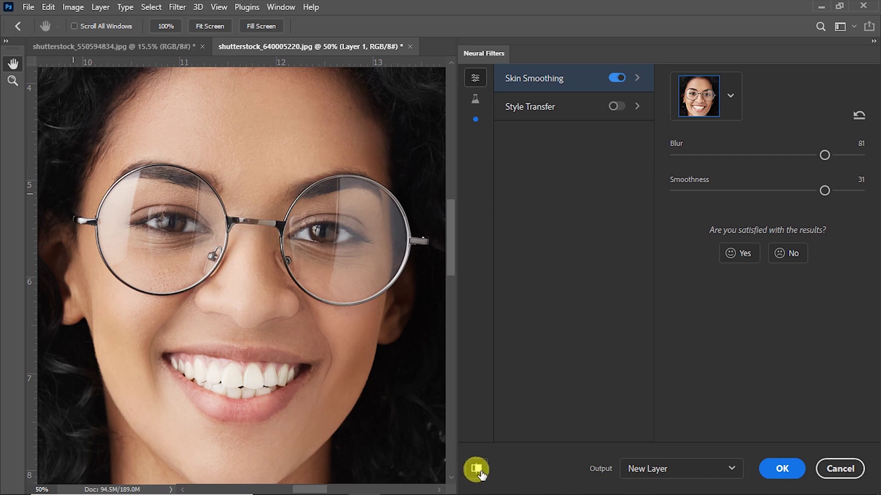
Enable the beta Smart Portrait filter with Head direction 25, then preview the turned head
left_click(475, 103)
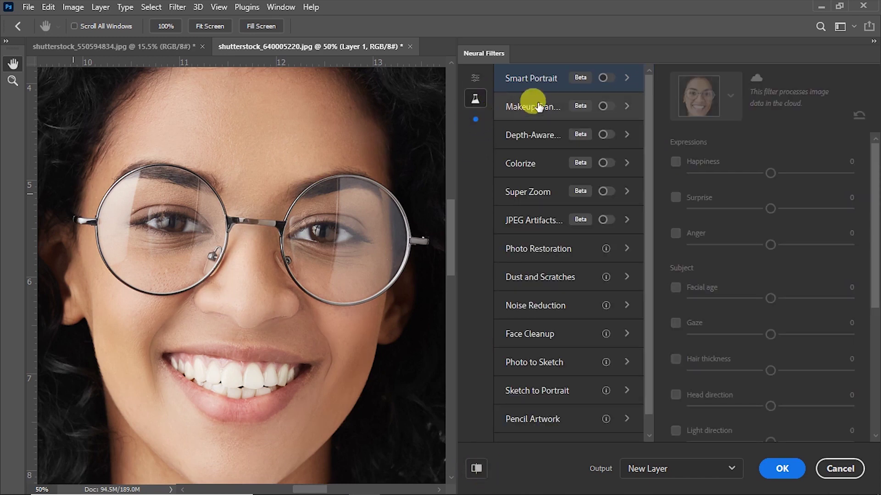
left_click(605, 78)
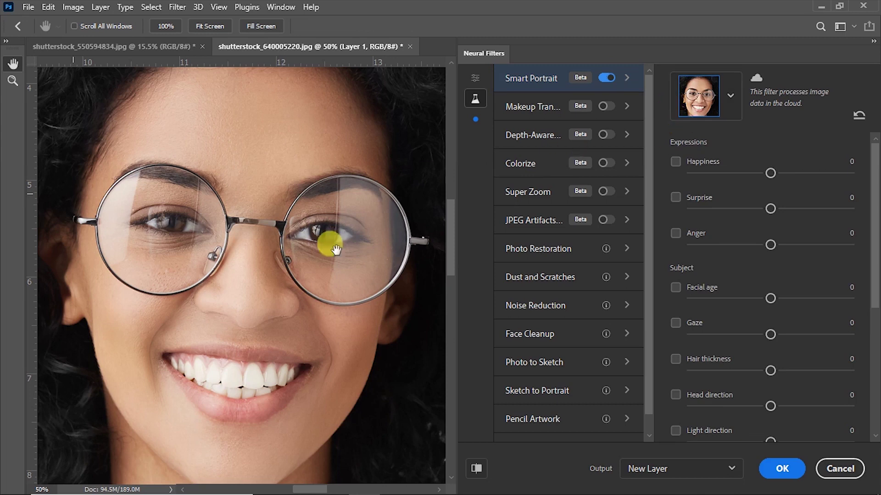
left_click_drag(874, 181, 875, 246)
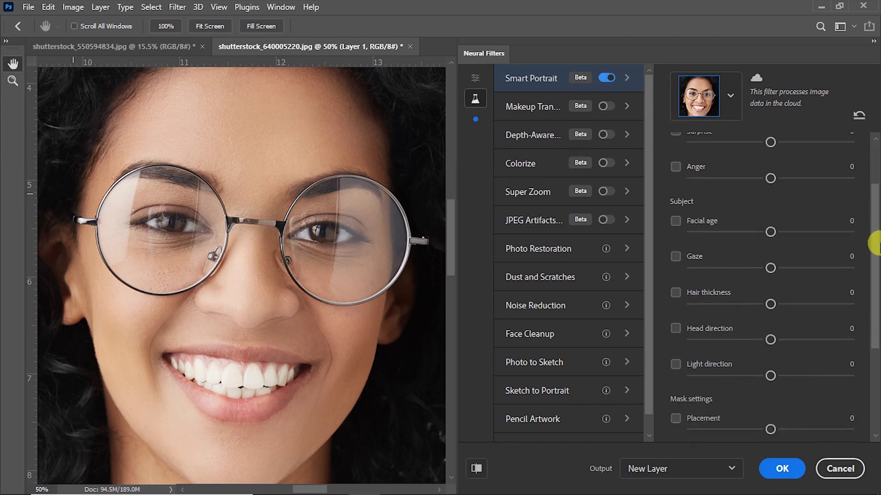
left_click(676, 299)
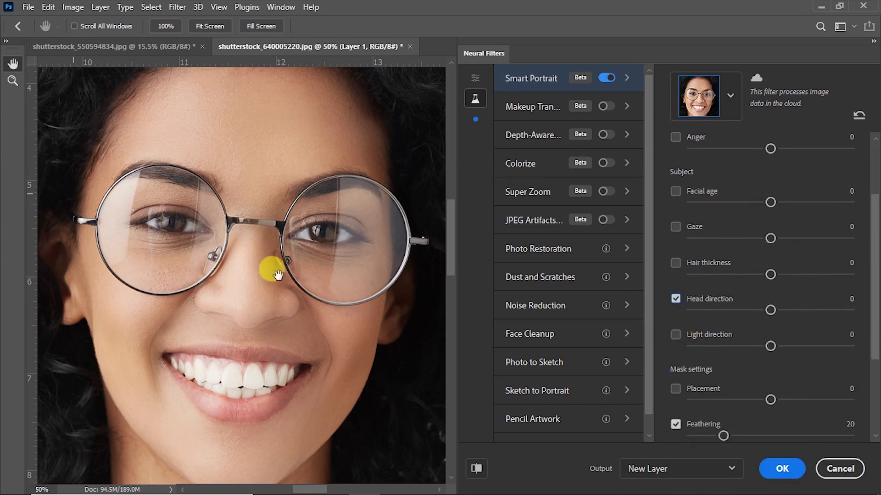
key("ctrl+minus")
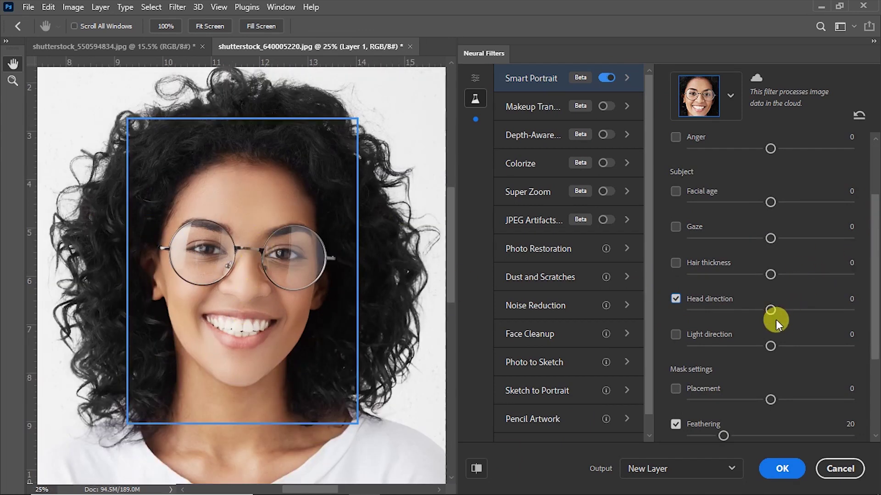
left_click_drag(772, 311, 811, 310)
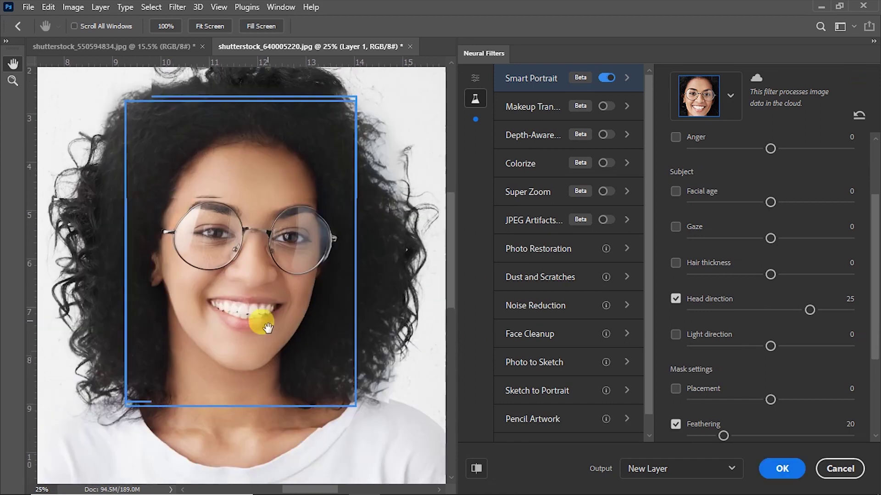
left_click(477, 469)
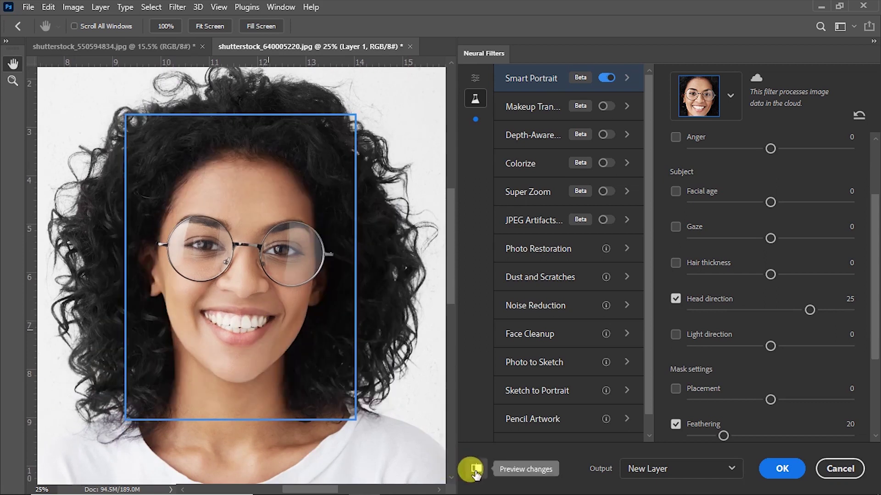
Toggle the preview repeatedly to compare the turned head with the original
left_click(477, 470)
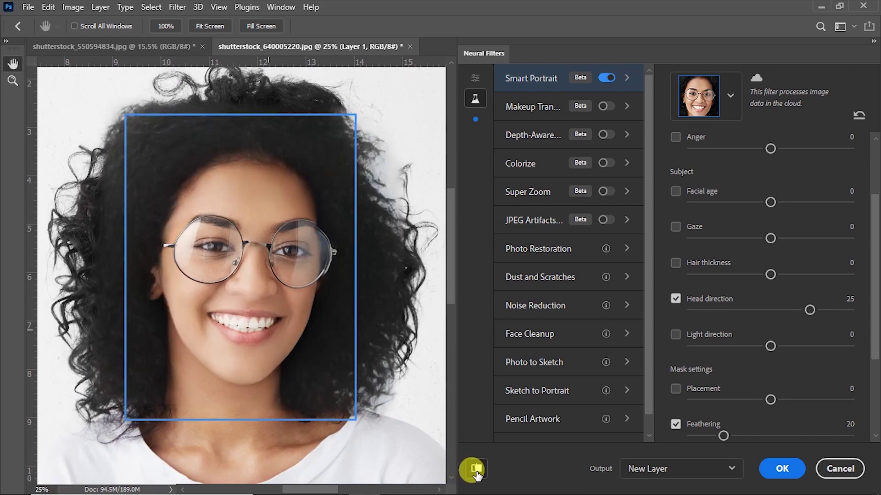
left_click(476, 471)
left_click(476, 470)
left_click(477, 470)
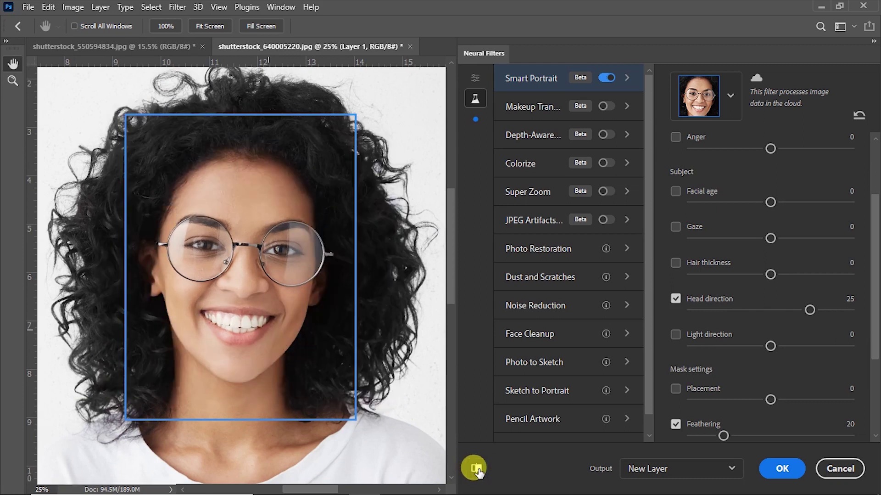
left_click(476, 471)
left_click(476, 468)
Scroll the Smart Portrait settings down to the Light direction options
scroll(752, 228, "up", 3)
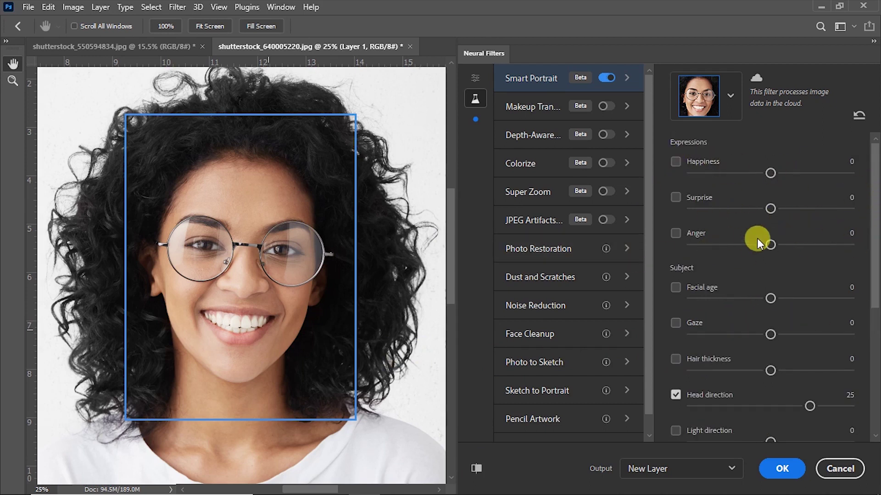
scroll(761, 244, "down", 5)
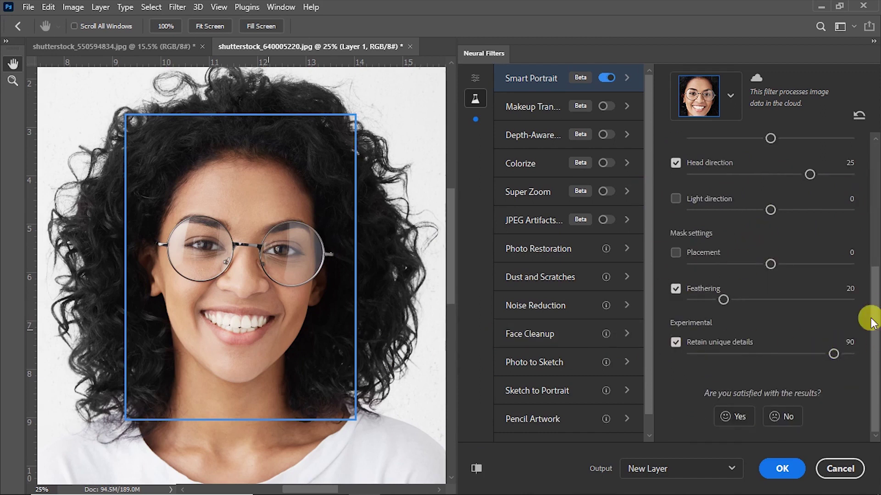
scroll(750, 280, "up", 4)
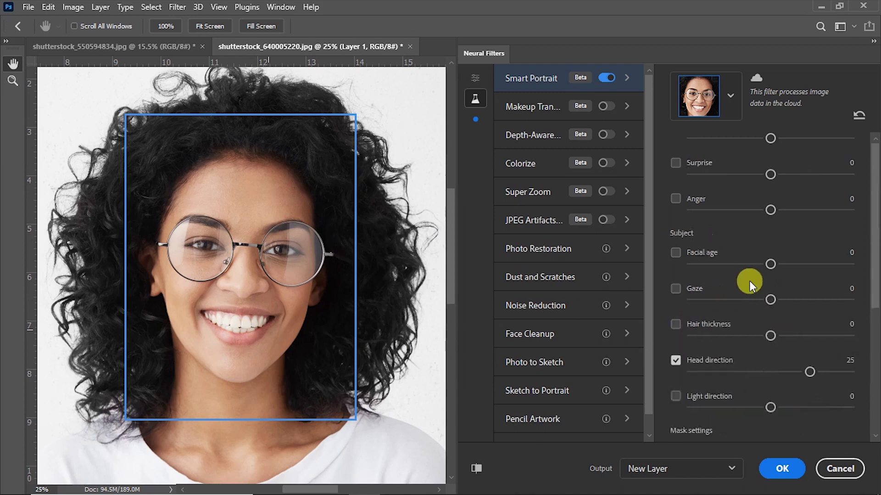
scroll(760, 252, "up", 1)
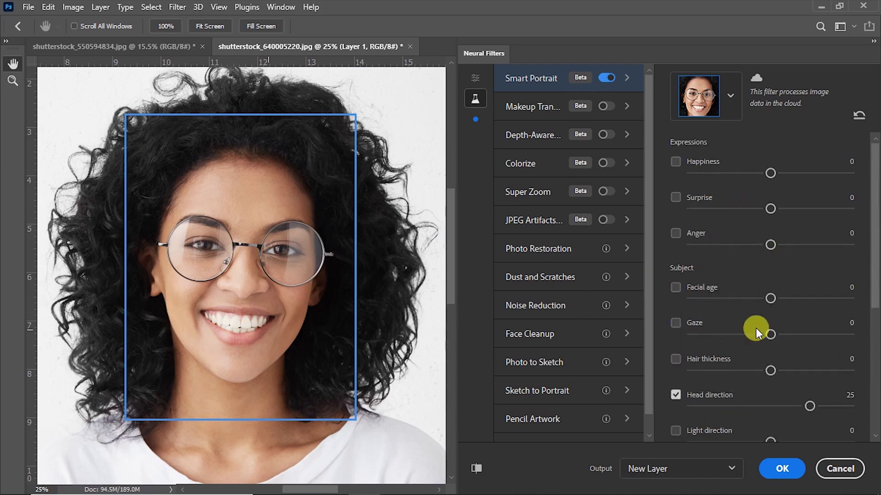
left_click_drag(876, 251, 875, 321)
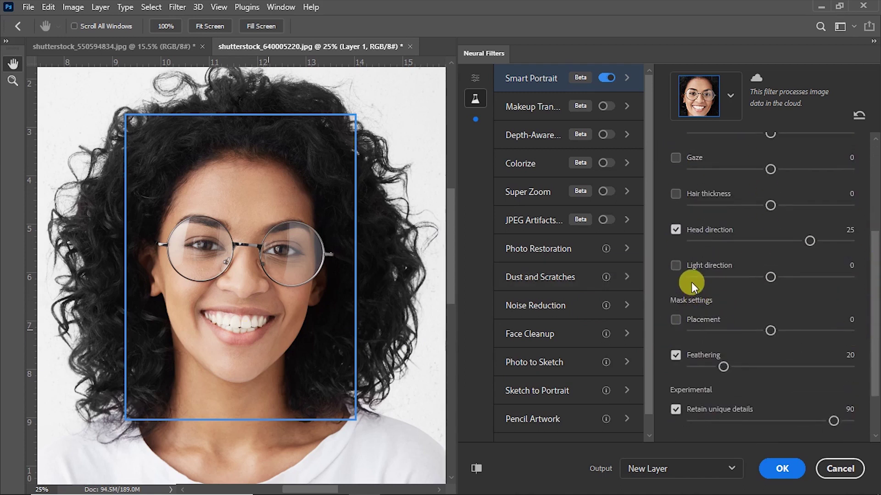
Turn on Light direction at 34 and switch off Head direction, resetting it to 0
left_click(676, 265)
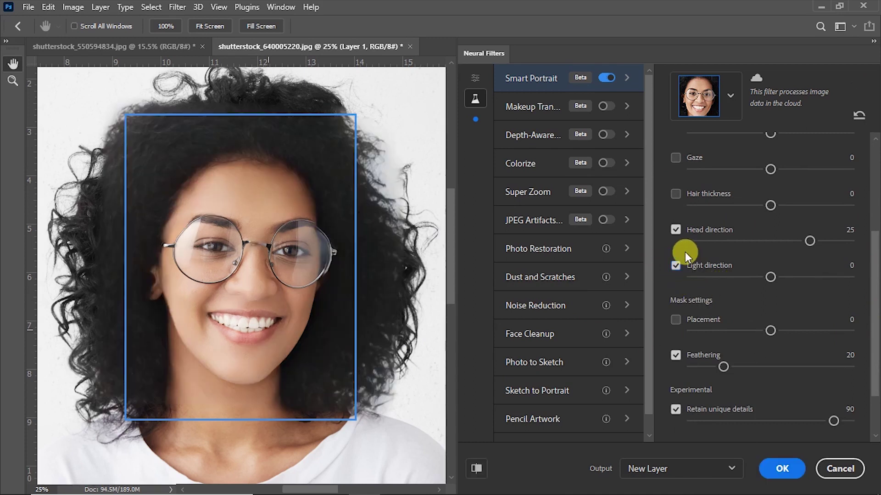
left_click(675, 229)
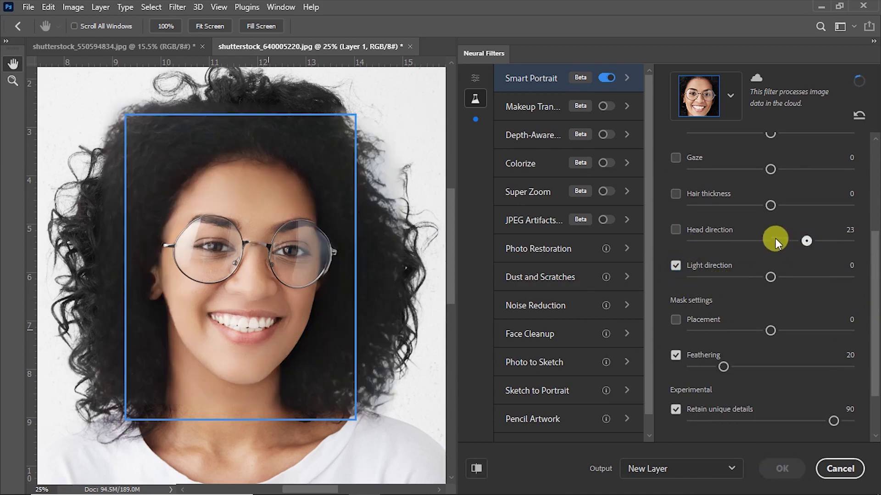
left_click(775, 238)
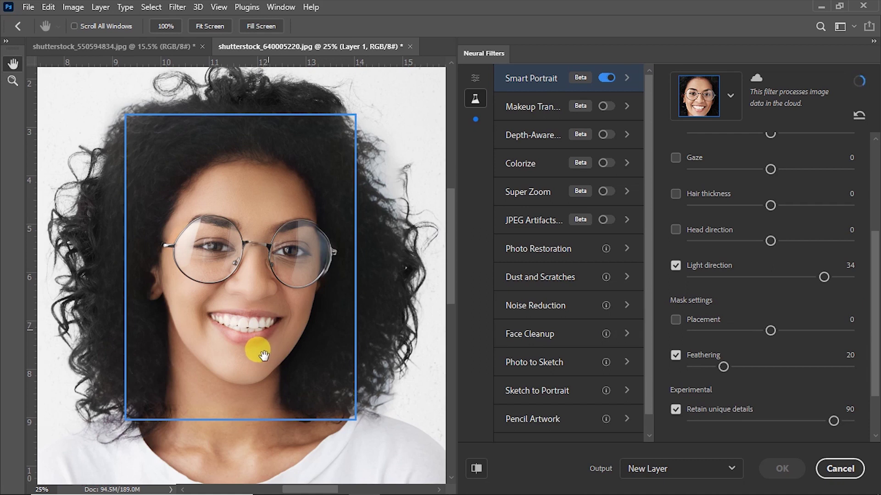
Zoom in on the face and compare the relit result with the original
left_click(238, 263)
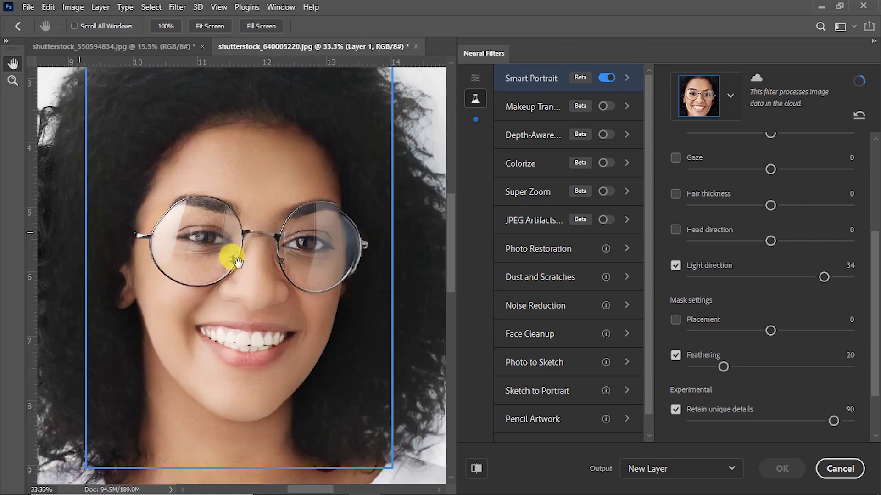
left_click_drag(236, 338, 203, 332)
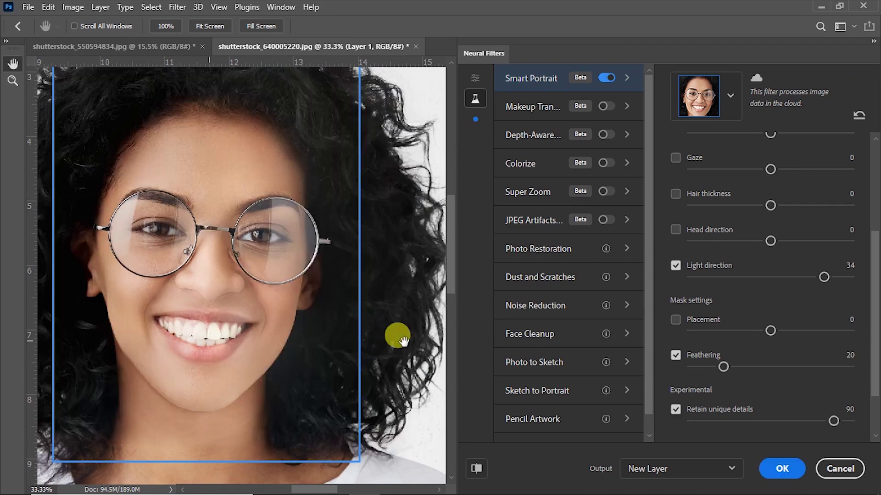
left_click(476, 467)
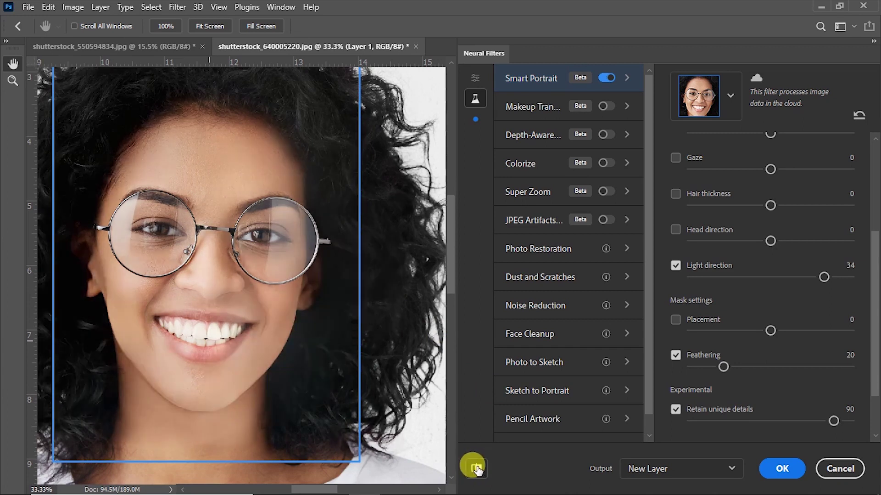
left_click(476, 468)
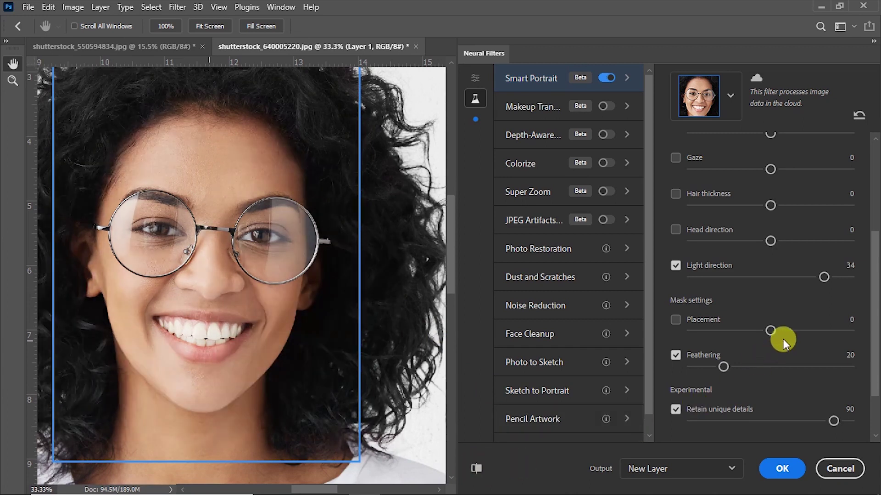
scroll(770, 286, "up", 3)
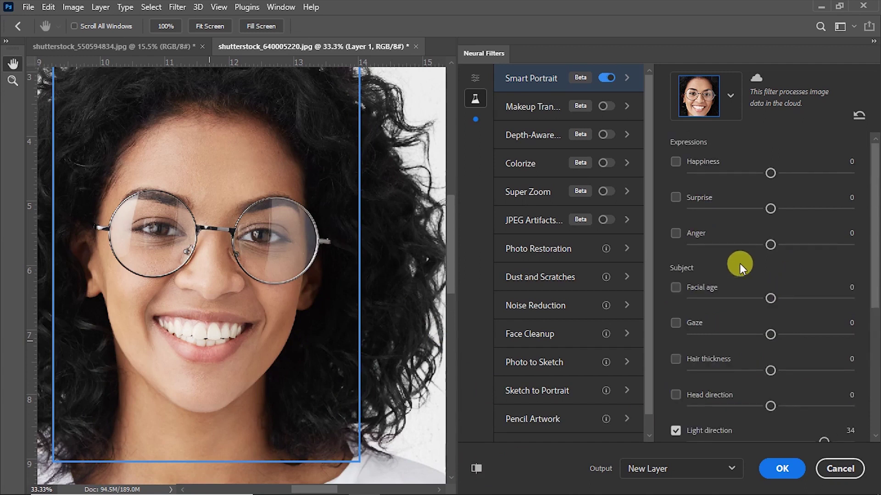
scroll(730, 243, "down", 5)
scroll(721, 227, "up", 4)
scroll(719, 229, "up", 1)
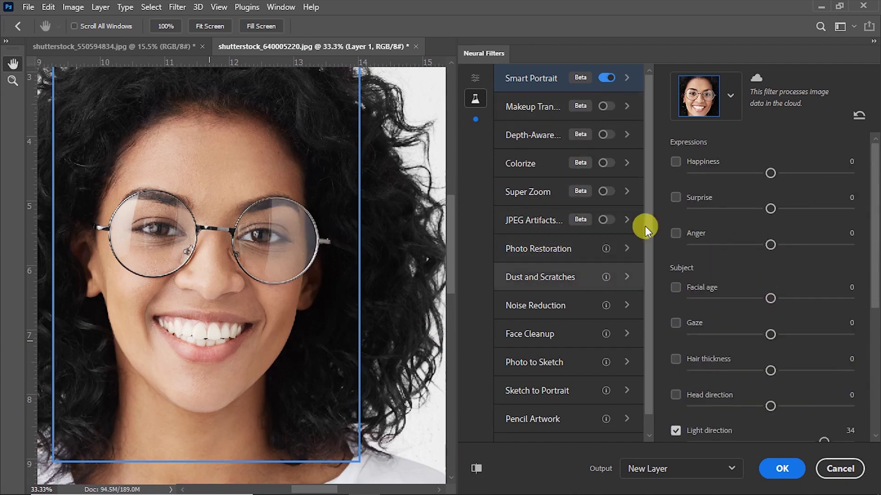
scroll(615, 284, "down", 1)
scroll(572, 303, "up", 1)
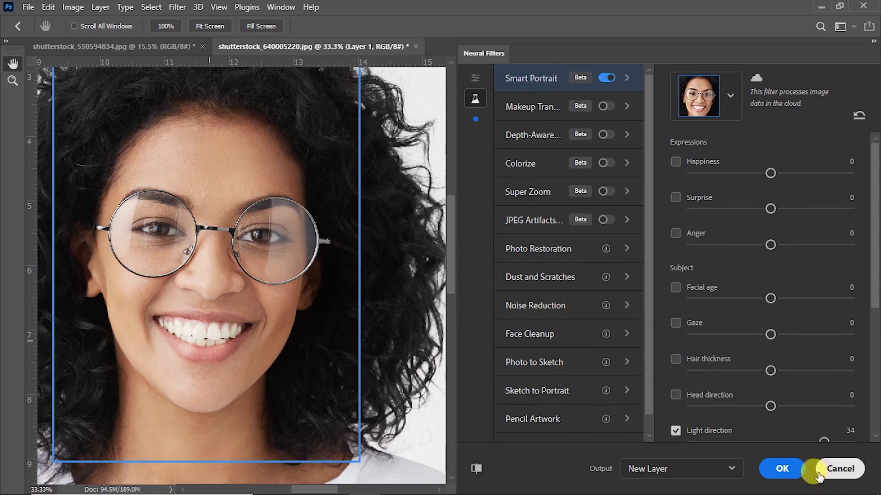
Confirm Neural Filters with OK and fit the relit portrait to the screen
left_click(783, 469)
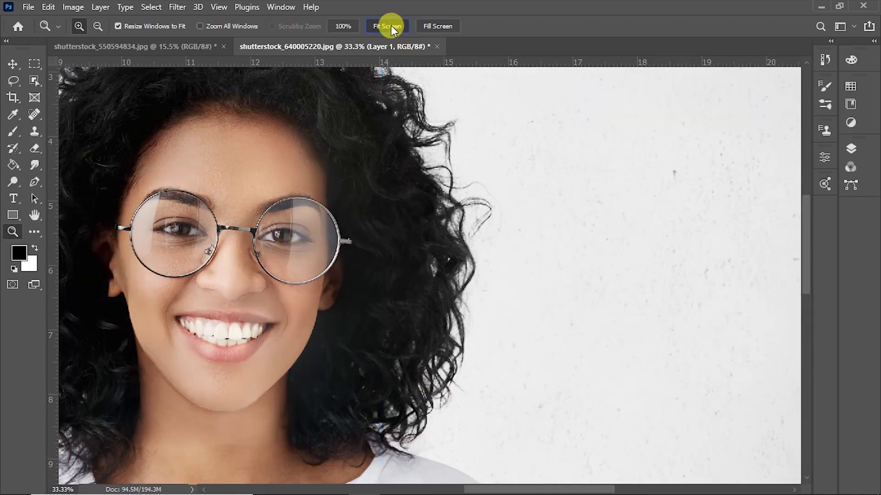
left_click(388, 26)
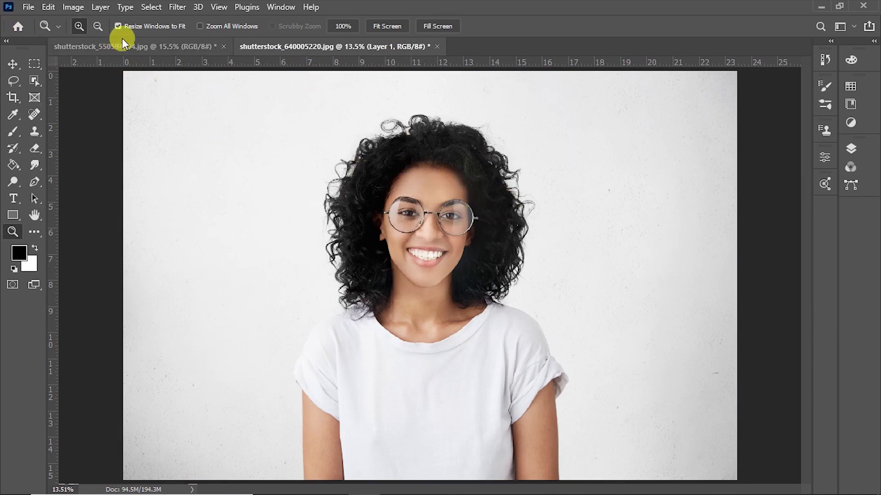
Start Edit > Sky Replacement on the field landscape photo
left_click(133, 45)
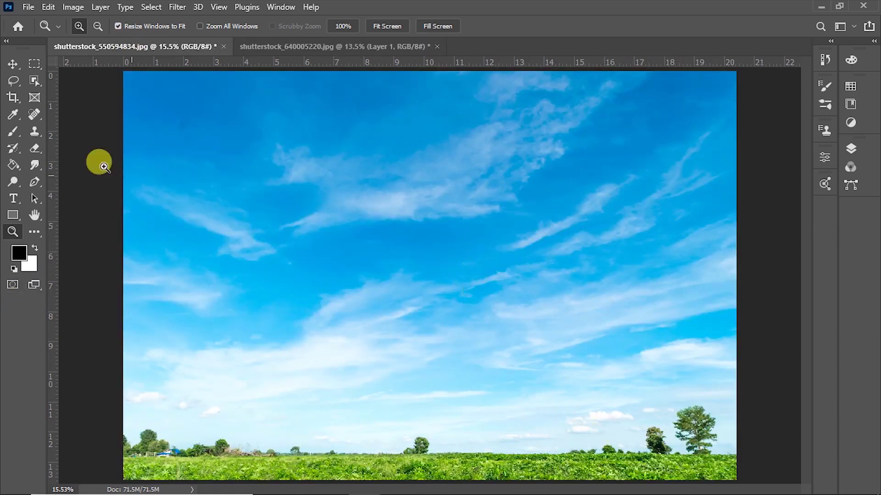
left_click(48, 6)
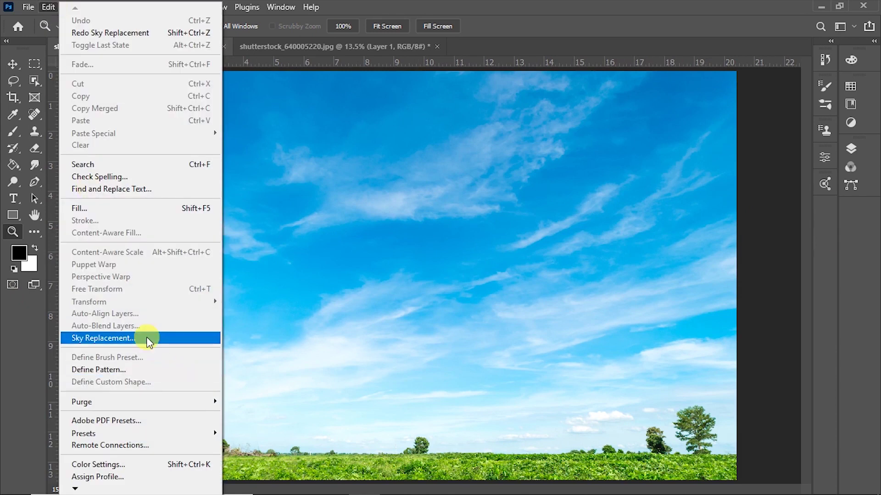
left_click(149, 338)
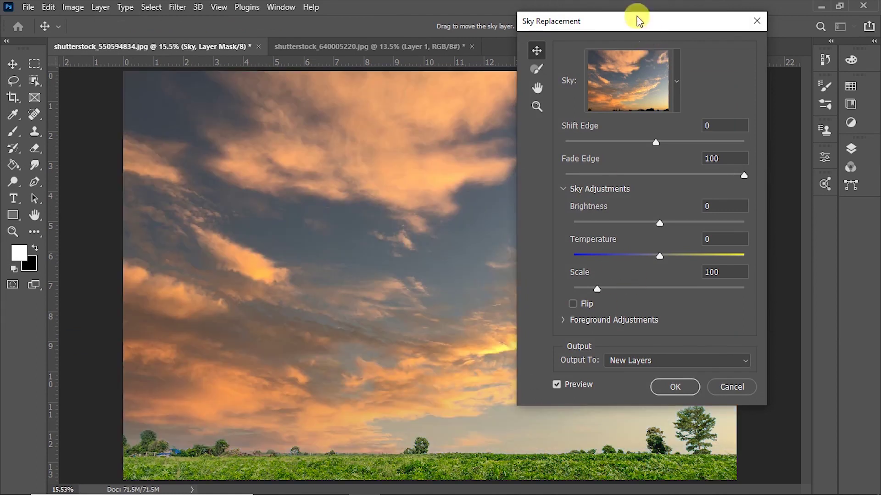
left_click_drag(636, 22, 770, 15)
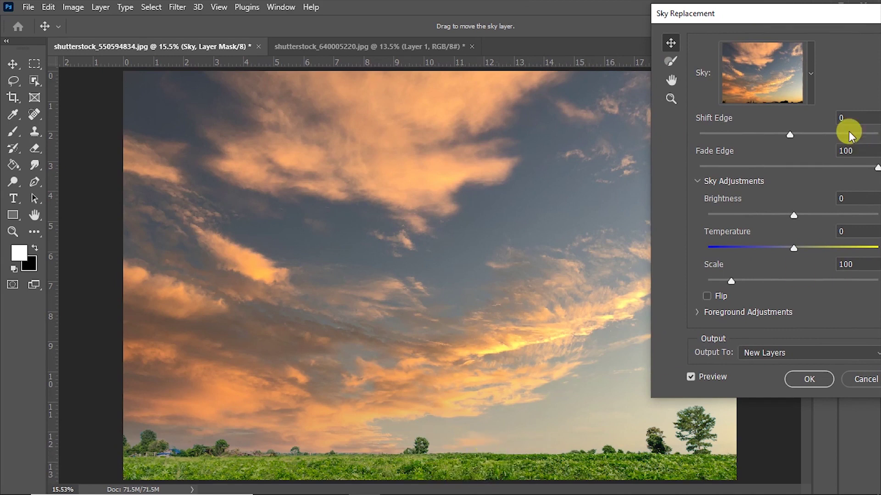
left_click_drag(797, 10, 699, 17)
Try the orange and pink sunset presets, then choose the grey cloudy storm sky
left_click(714, 81)
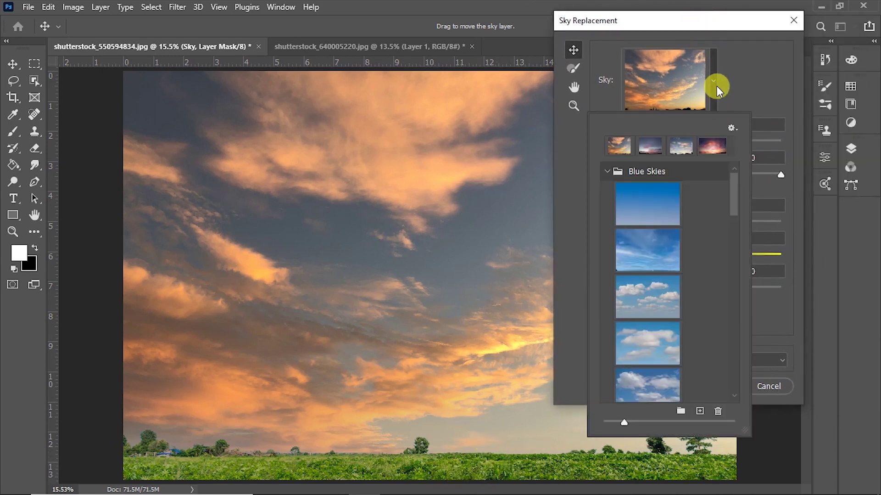
left_click_drag(745, 183, 737, 248)
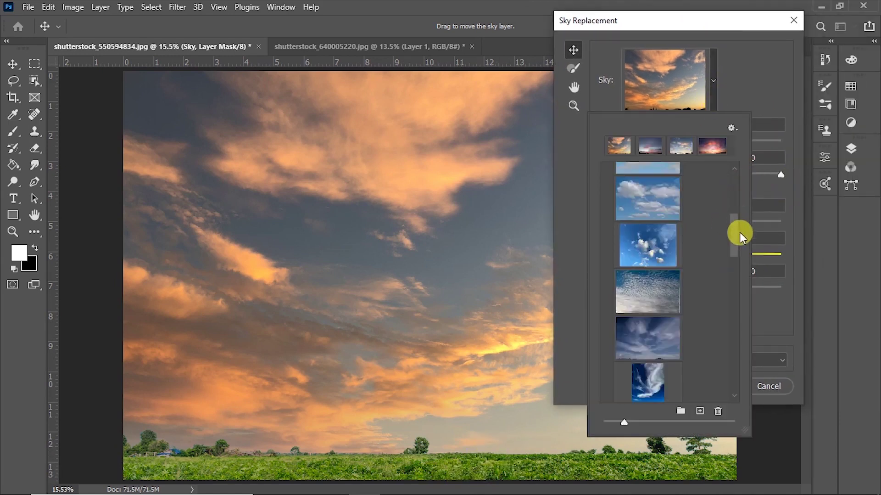
mouse_move(657, 185)
left_mouse_down()
mouse_move(657, 238)
mouse_move(739, 272)
left_mouse_up()
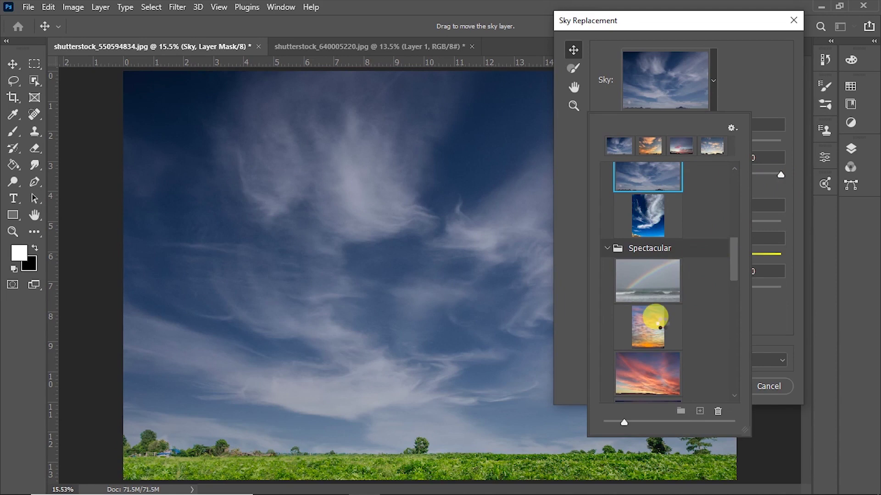
left_click_drag(660, 327, 677, 279)
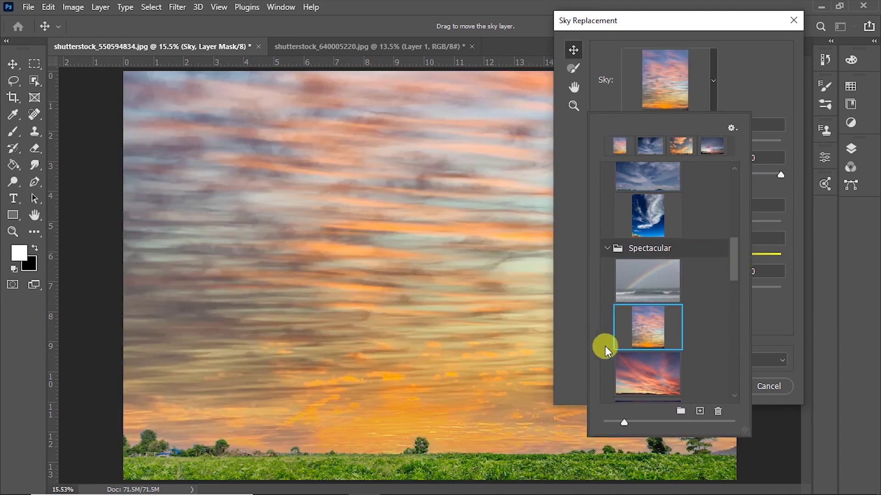
left_click(651, 371)
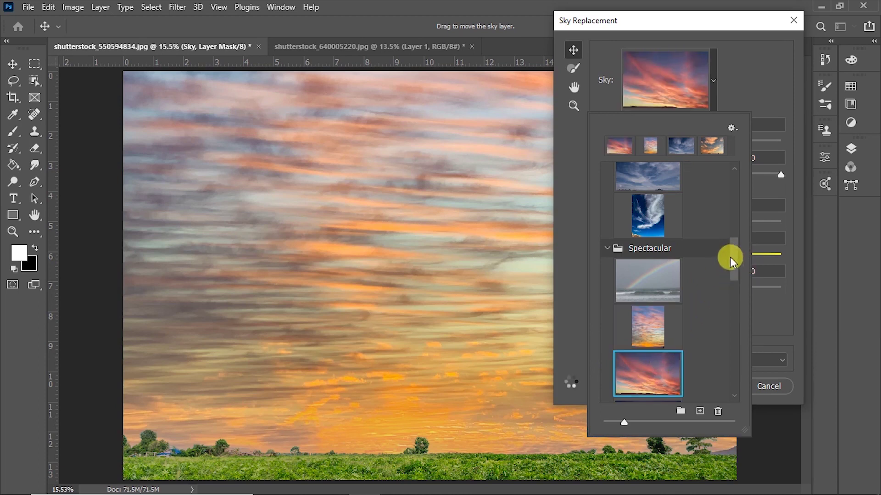
left_click_drag(733, 261, 737, 306)
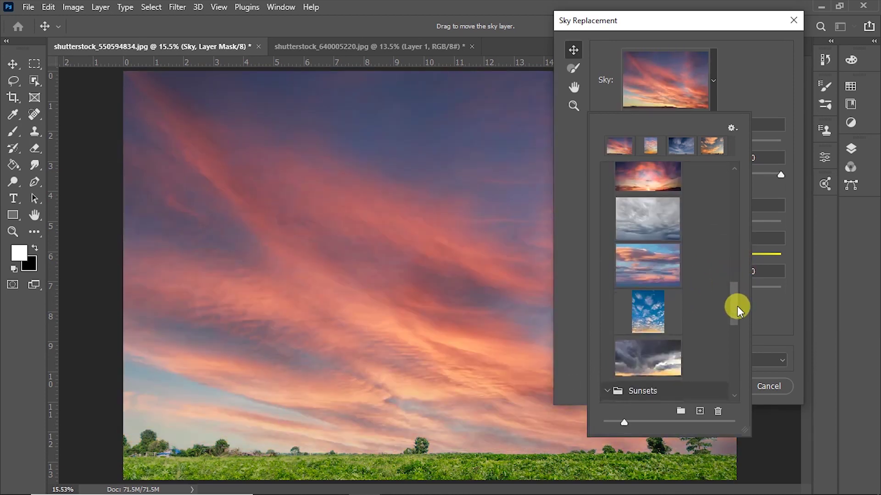
left_click(670, 243)
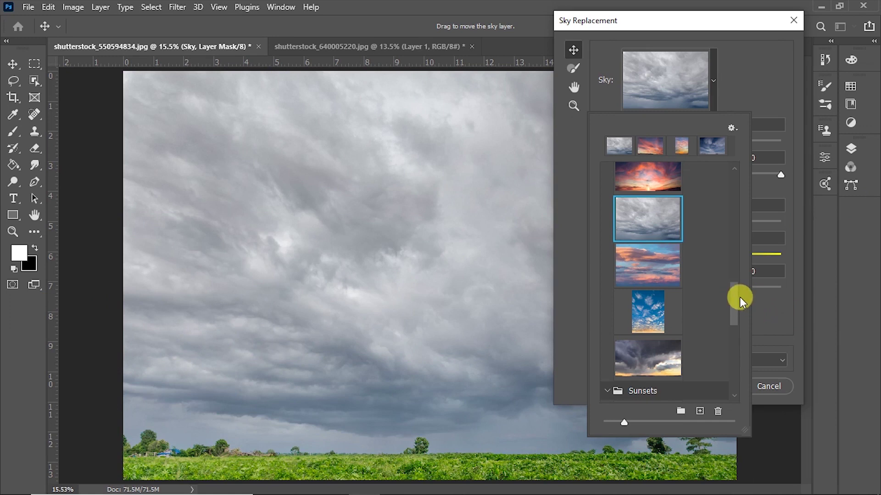
left_click(762, 186)
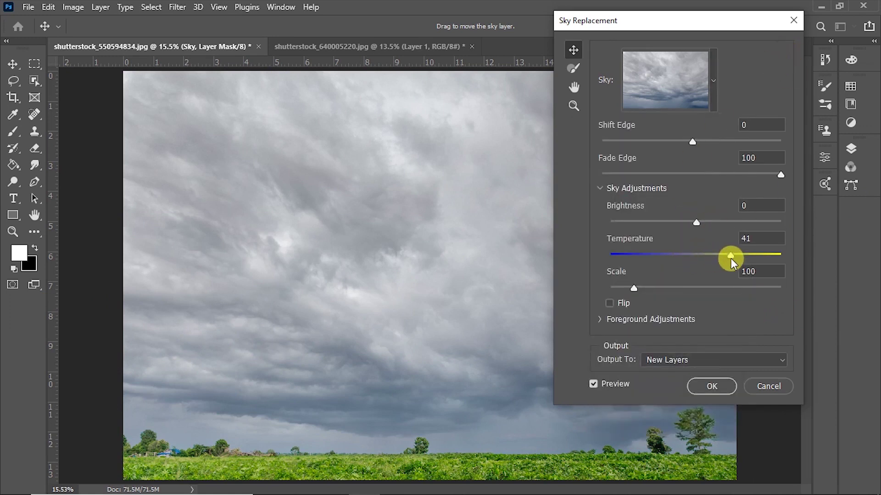
Cool Temperature to 22, then switch to the second sunset sky preset
left_click_drag(728, 258, 718, 254)
left_click(714, 78)
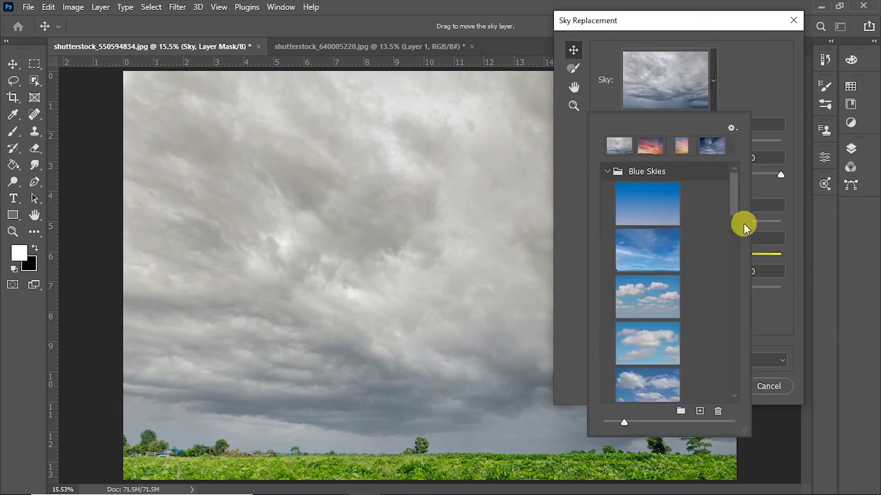
left_click_drag(738, 194, 742, 279)
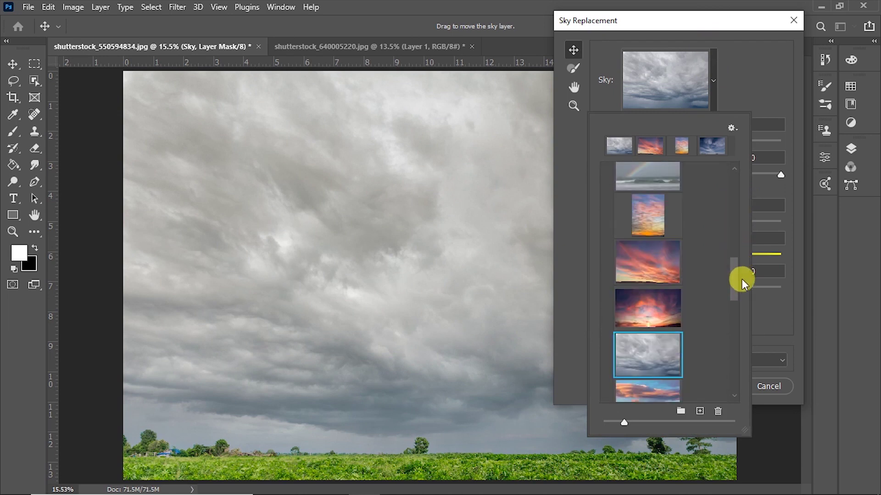
left_click(645, 264)
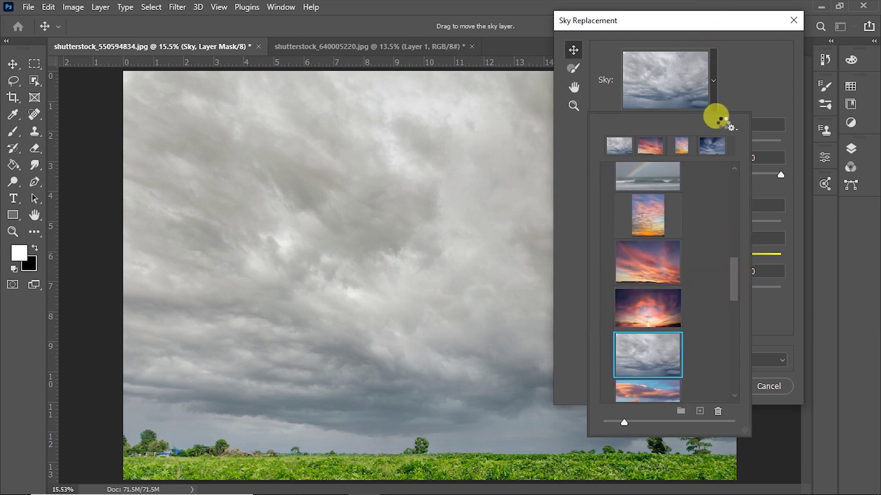
left_click(717, 69)
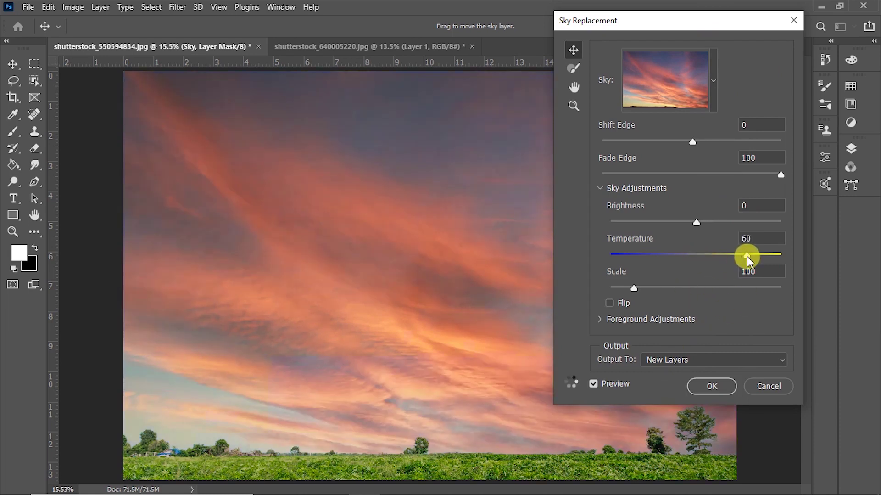
Set sky Temperature to 85 and Scale to 135, then apply the replacement
left_click_drag(759, 263, 768, 257)
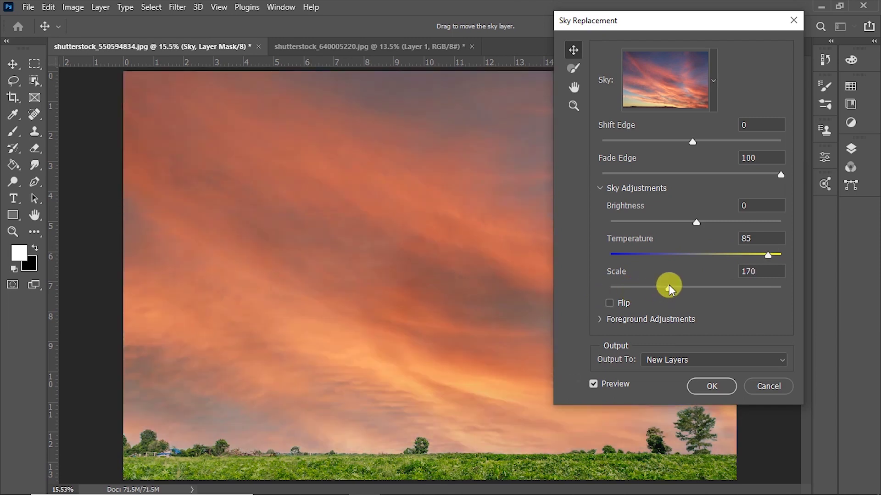
left_click_drag(670, 286, 631, 285)
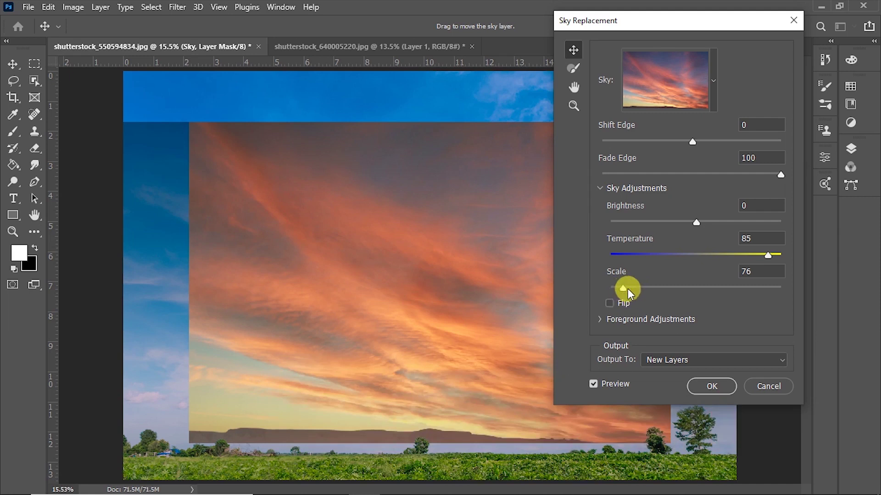
left_click_drag(628, 288, 651, 288)
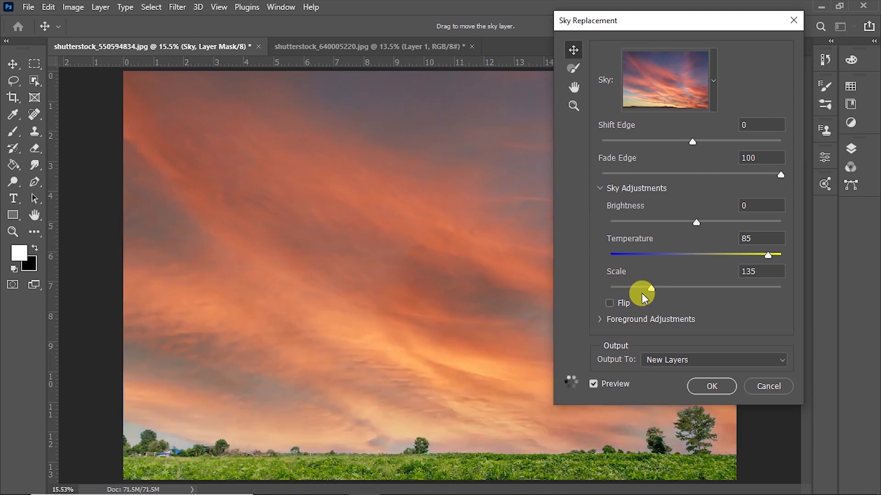
left_click(710, 386)
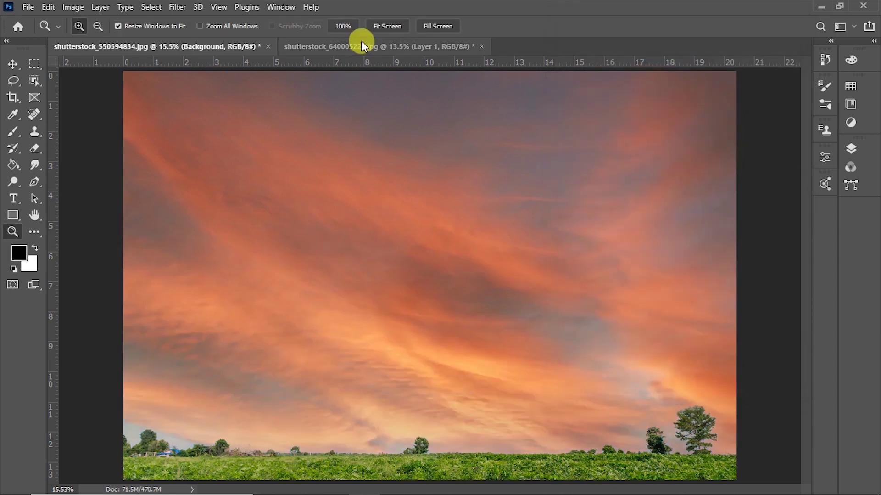
Return to the portrait document, undo the last change, and check its layer properties
left_click(364, 46)
key("ctrl+z")
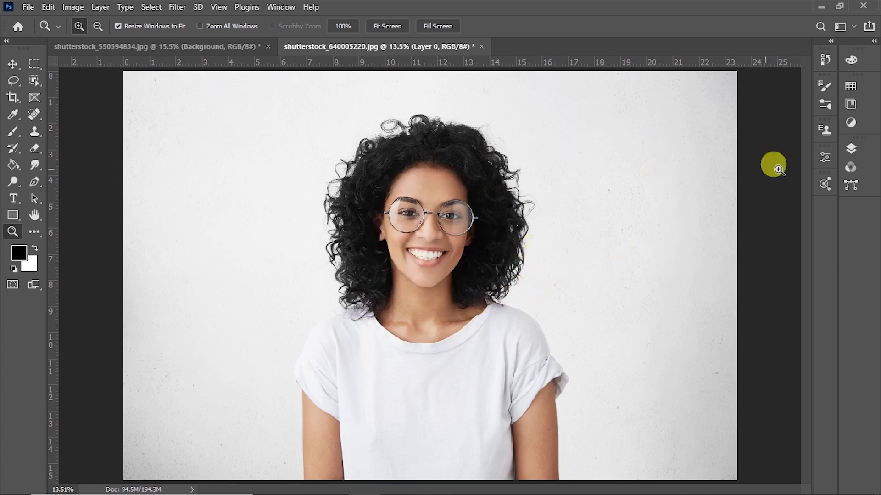
left_click(862, 147)
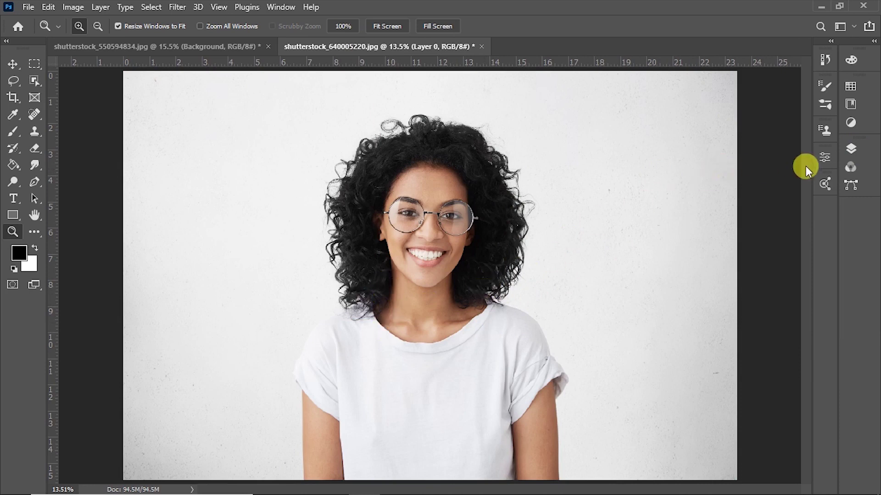
left_click(825, 159)
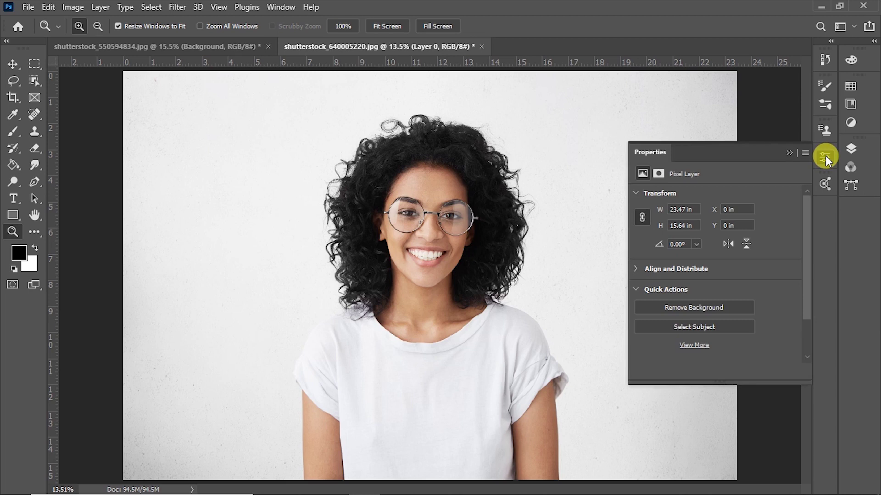
left_click(825, 159)
Open Window > Properties and use Remove Background to cut out the woman
left_click(281, 7)
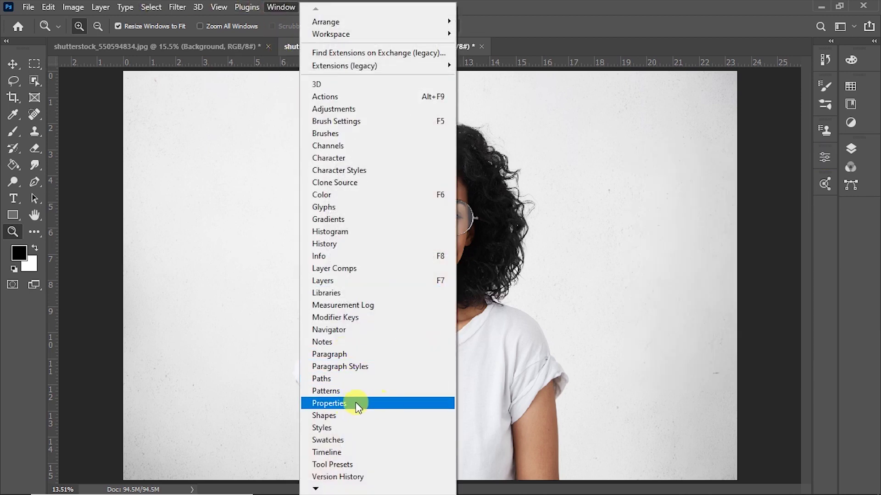
left_click(358, 406)
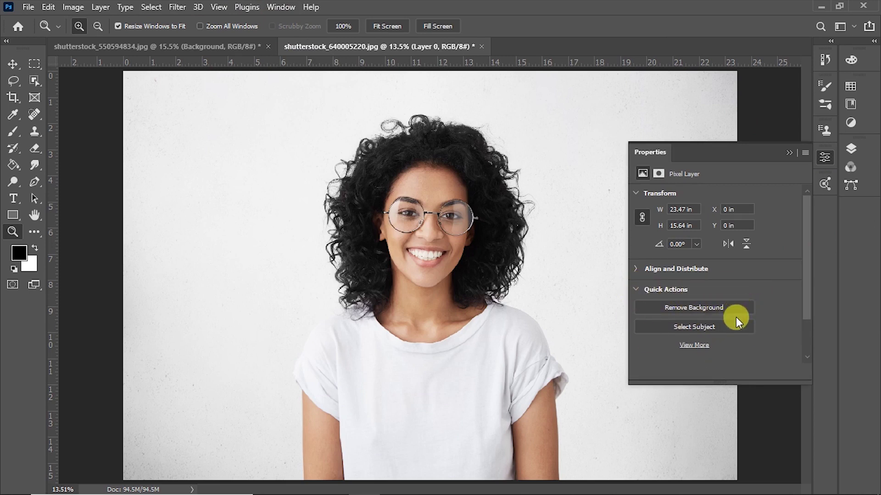
left_click(720, 306)
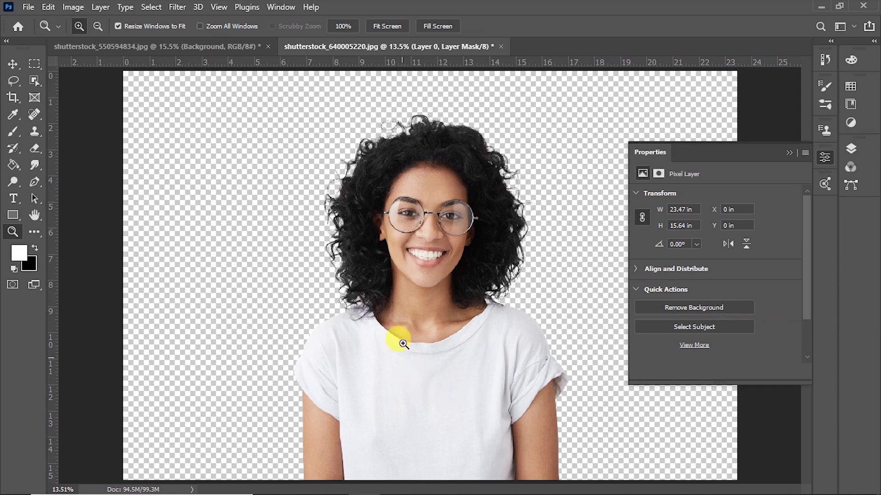
Zoom in and out on the cut-out portrait to inspect the hair edges closely
left_click(529, 249)
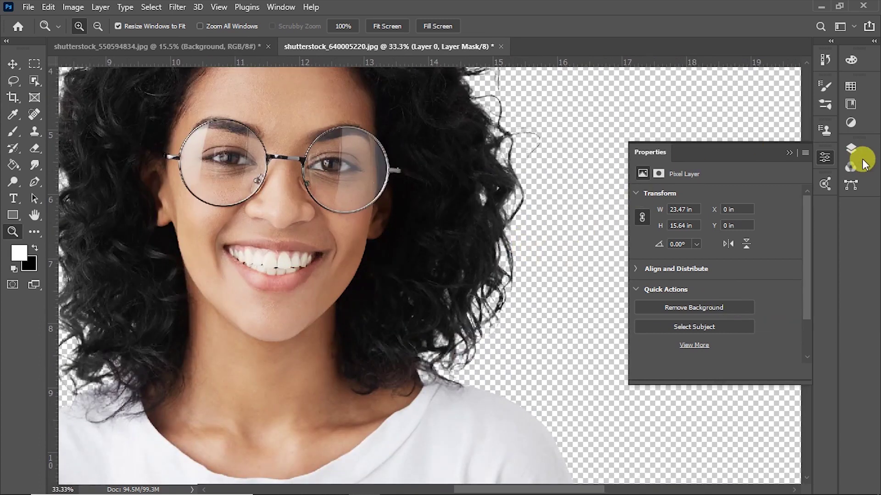
left_click(854, 146)
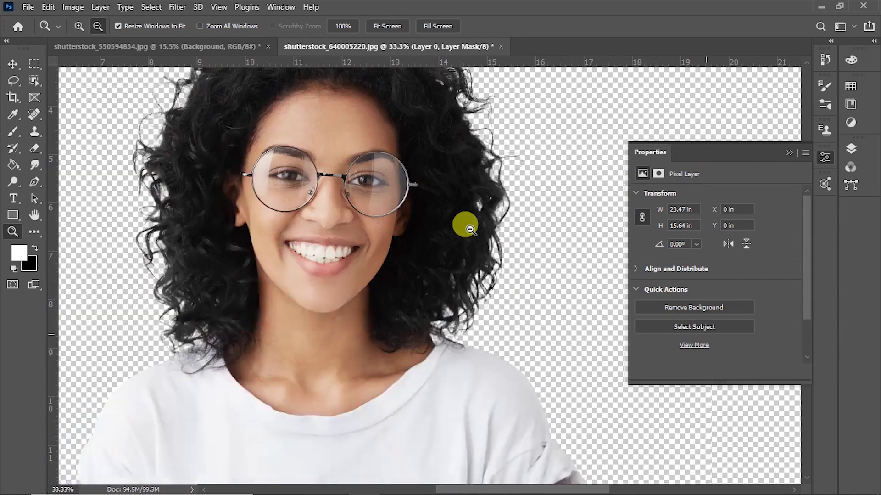
left_click(465, 225, "alt")
left_click(453, 325, "alt")
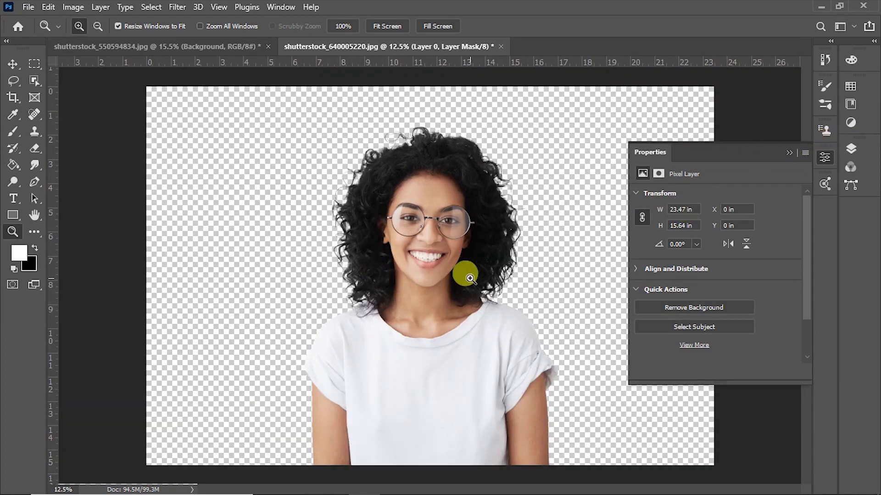
left_click(505, 298)
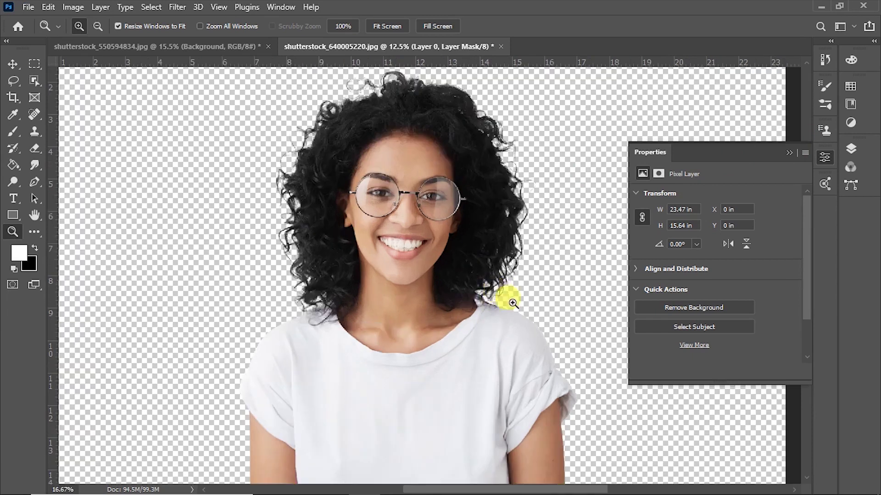
left_click(281, 7)
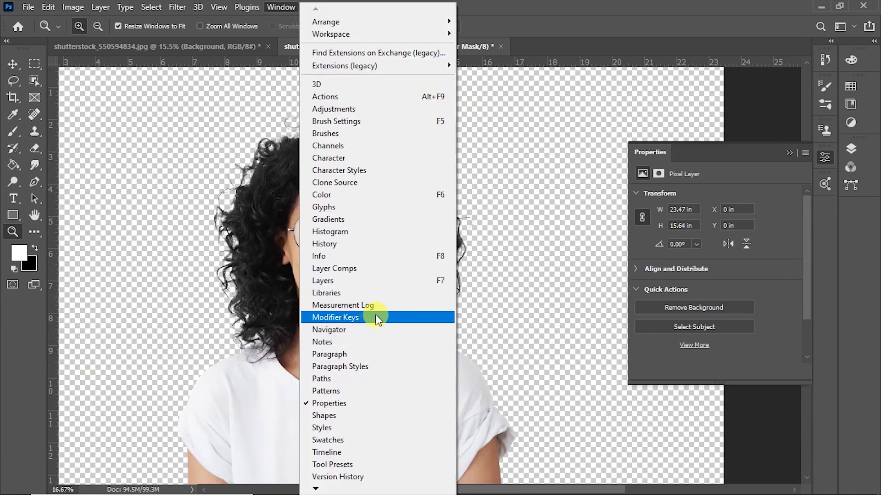
Show the Modifier Keys panel, close Properties, zoom out, latch Alt, and show Layers
left_click(377, 317)
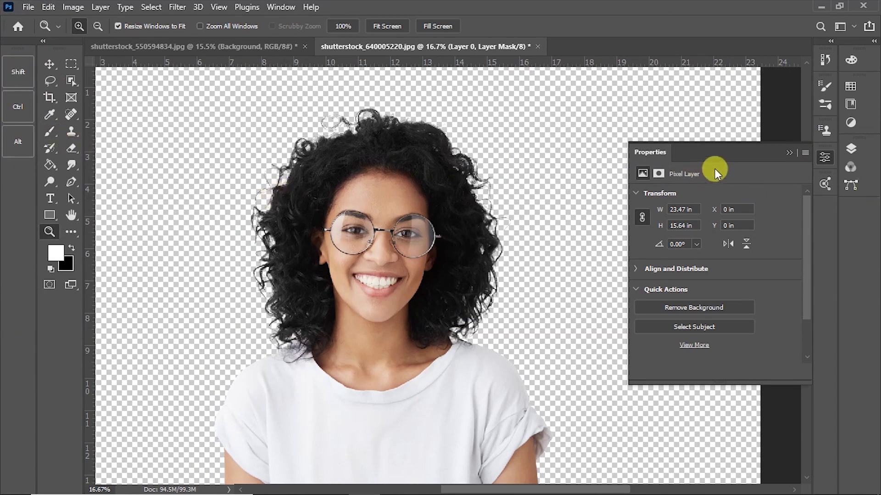
left_click(789, 154)
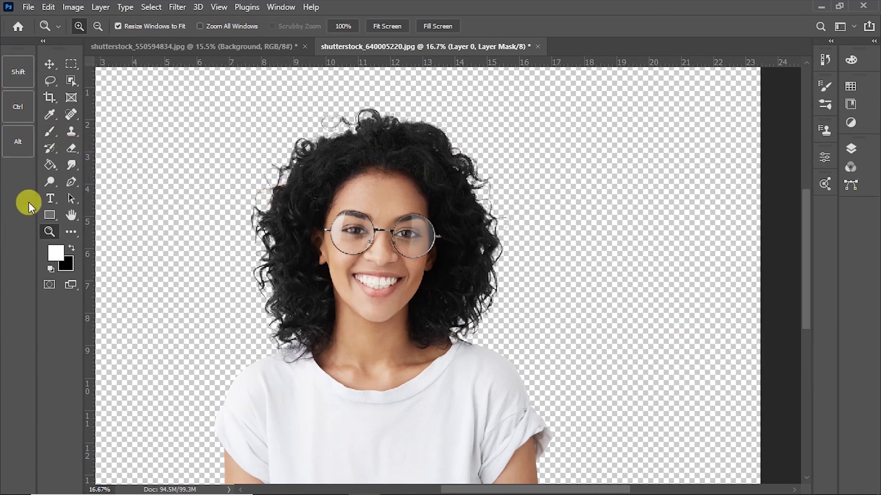
left_click(19, 140)
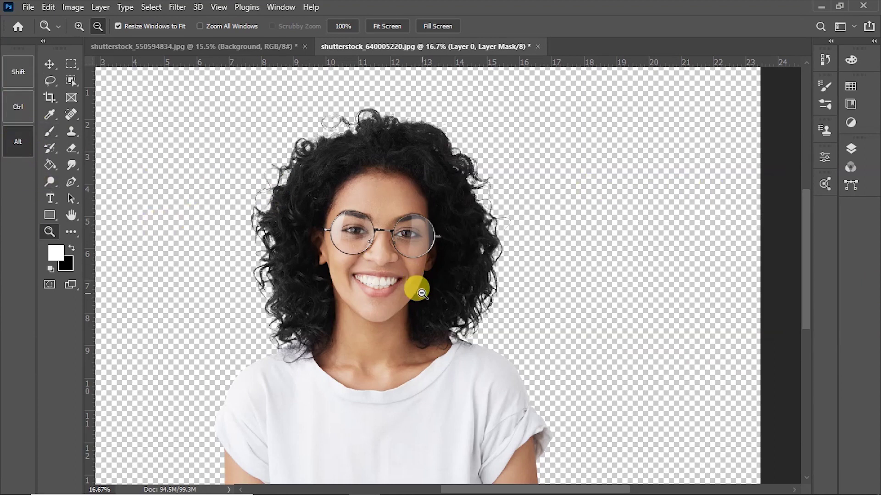
left_click(413, 234, "alt")
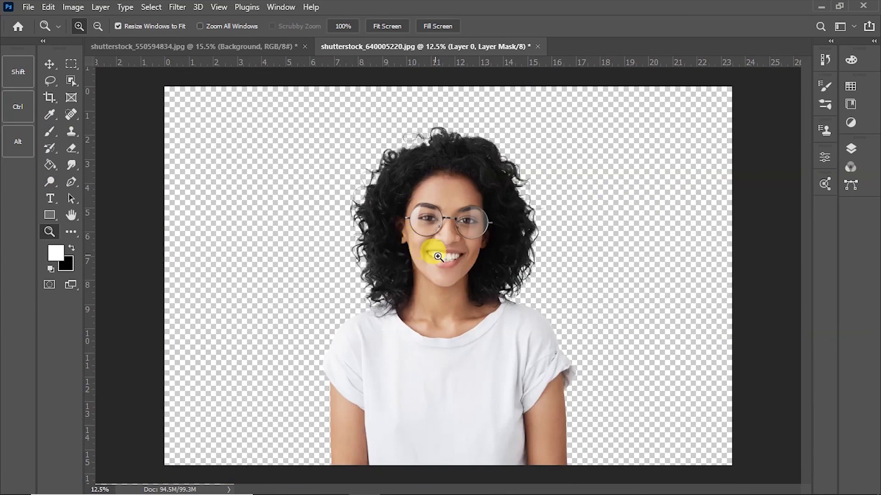
left_click(14, 140)
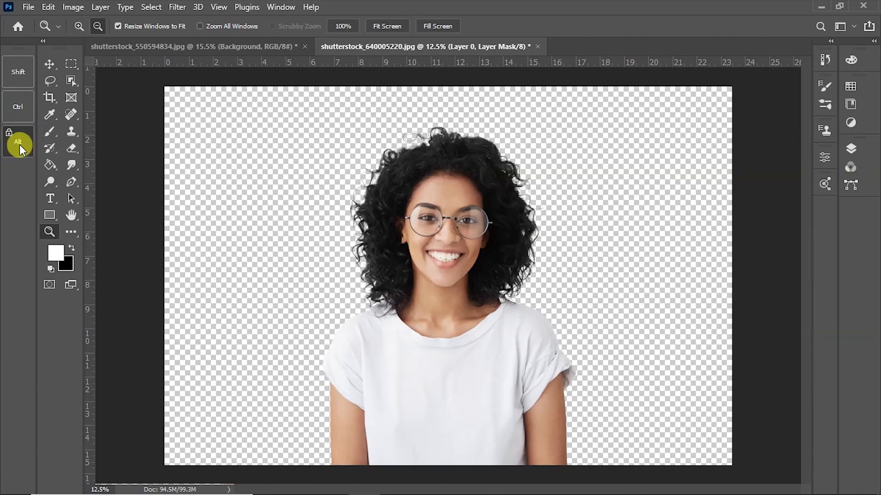
left_click(852, 148)
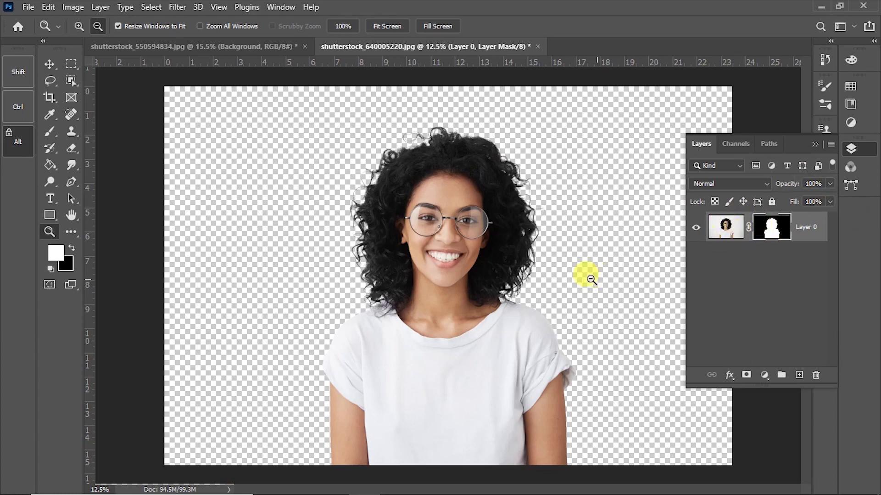
left_click(54, 67, "alt")
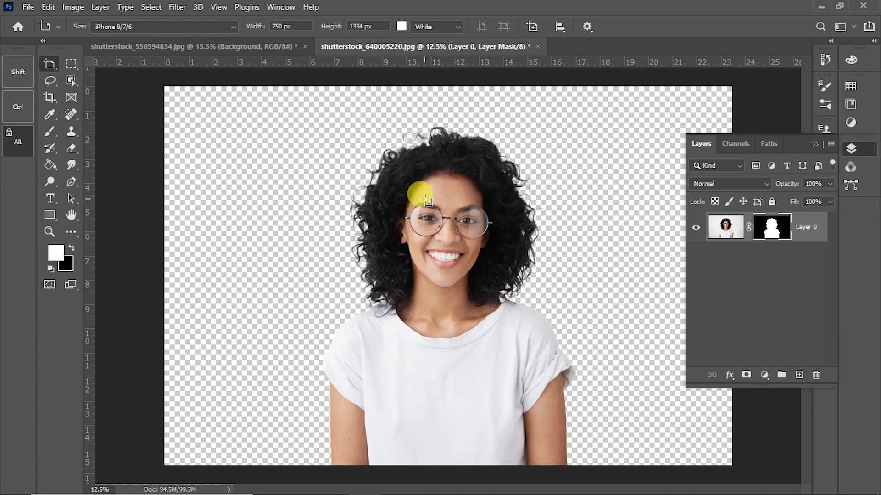
Alt-drag the cut-out woman with the Move tool to scatter duplicate layers across the canvas
left_click(49, 67)
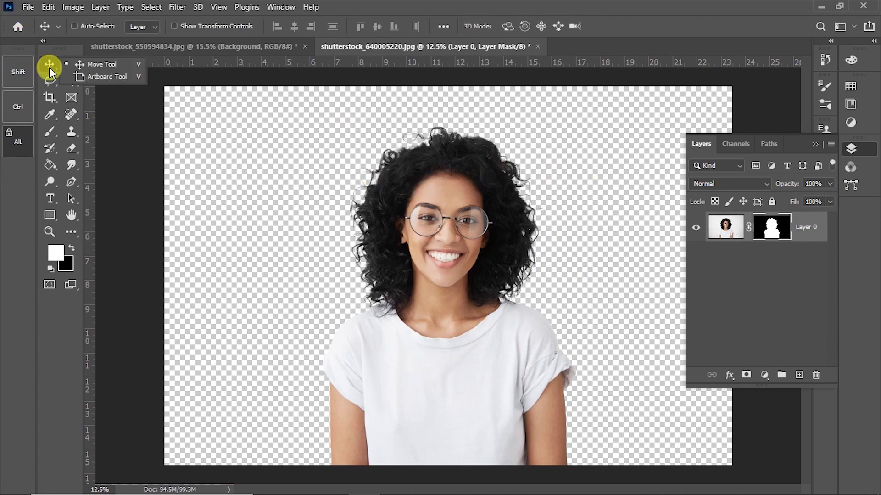
left_click(104, 60)
mouse_move(517, 250)
left_mouse_down()
mouse_move(311, 279)
mouse_move(211, 239)
mouse_move(603, 275)
mouse_move(380, 246)
mouse_move(498, 274)
left_mouse_up()
mouse_move(551, 147)
left_mouse_down()
mouse_move(639, 183)
mouse_move(590, 298)
mouse_move(577, 242)
mouse_move(320, 299)
mouse_move(436, 252)
mouse_move(432, 271)
mouse_move(315, 252)
mouse_move(352, 289)
mouse_move(262, 291)
mouse_move(289, 304)
mouse_move(295, 295)
left_mouse_up()
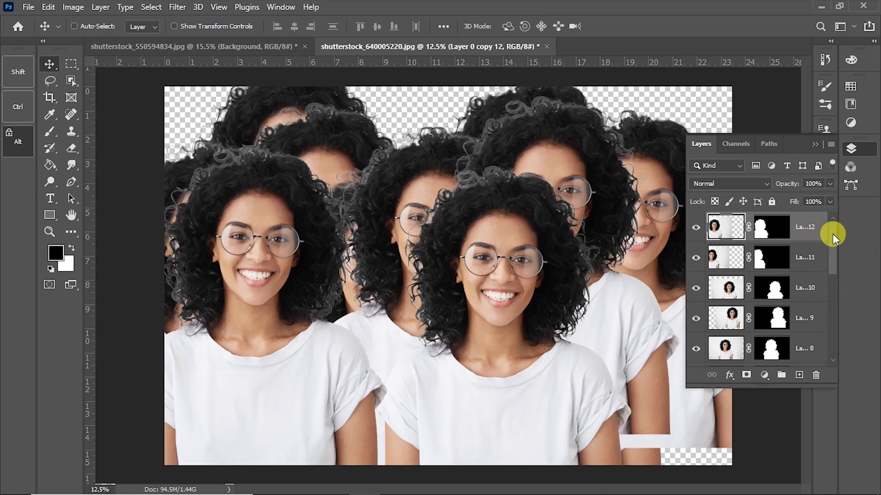
key("ctrl+j")
left_click_drag(833, 247, 833, 321)
Turn off Layer 2's red mask overlay, then select and delete all duplicate portrait layers
left_click(762, 322, "alt+shift")
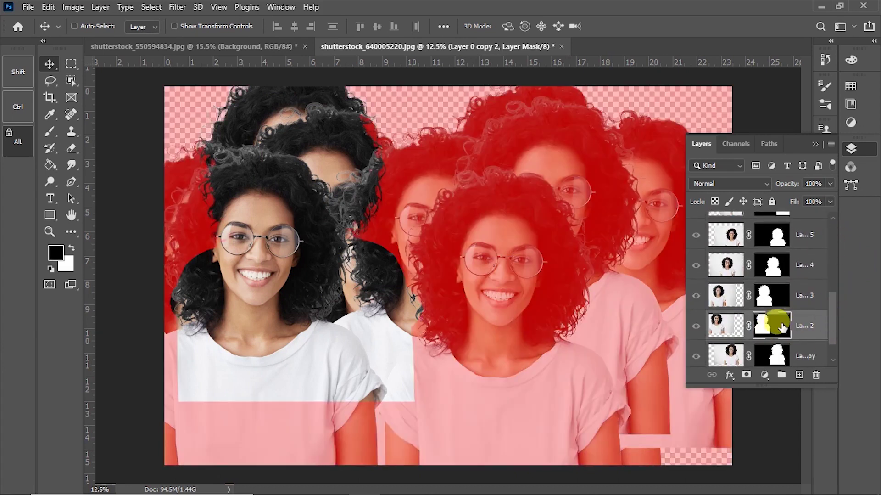
left_click(763, 324, "alt+shift")
key("x")
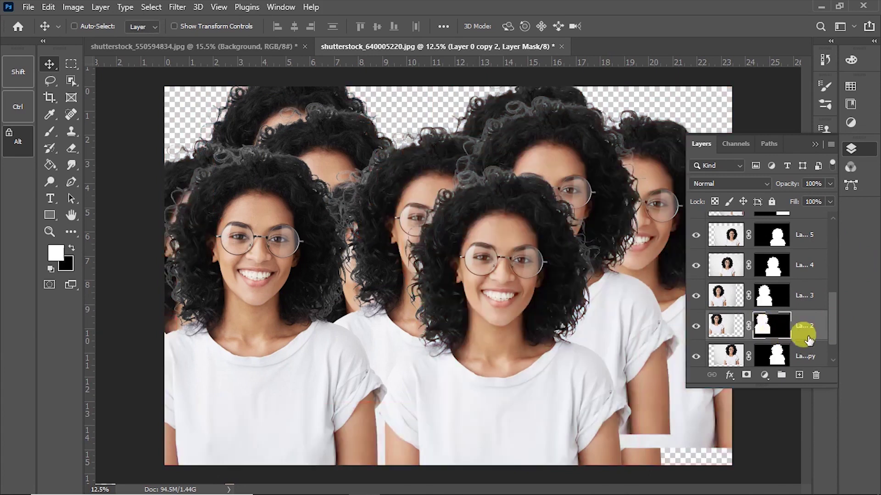
left_click_drag(835, 317, 829, 238)
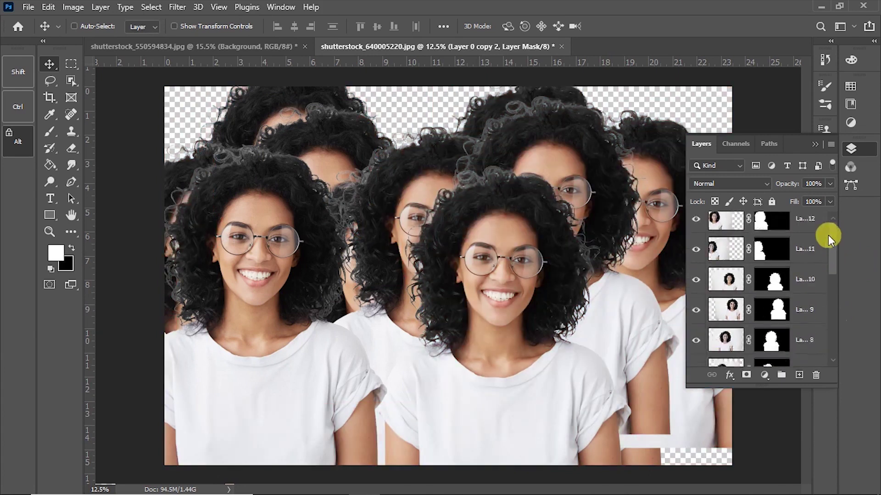
left_click(808, 221, "shift")
left_click(816, 375)
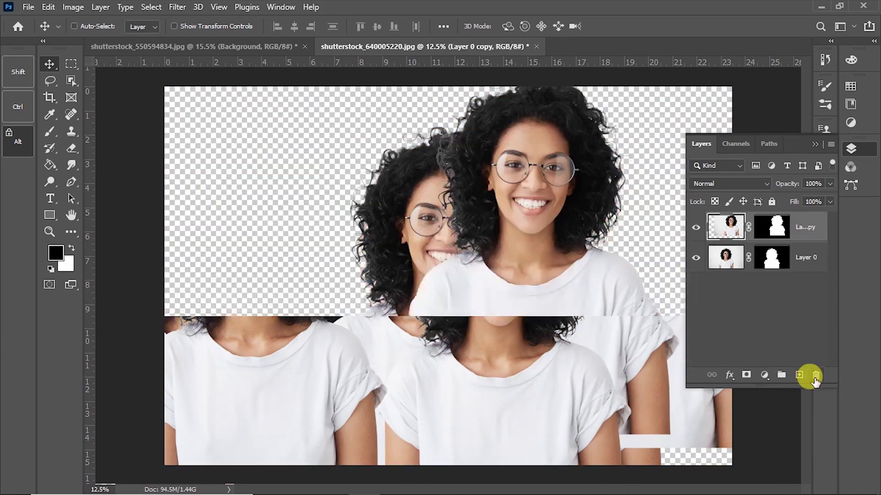
Fill Layer 0 copy with black, toggle Layer 0's visibility to check it, and release the modifier
key("alt+BackSpace")
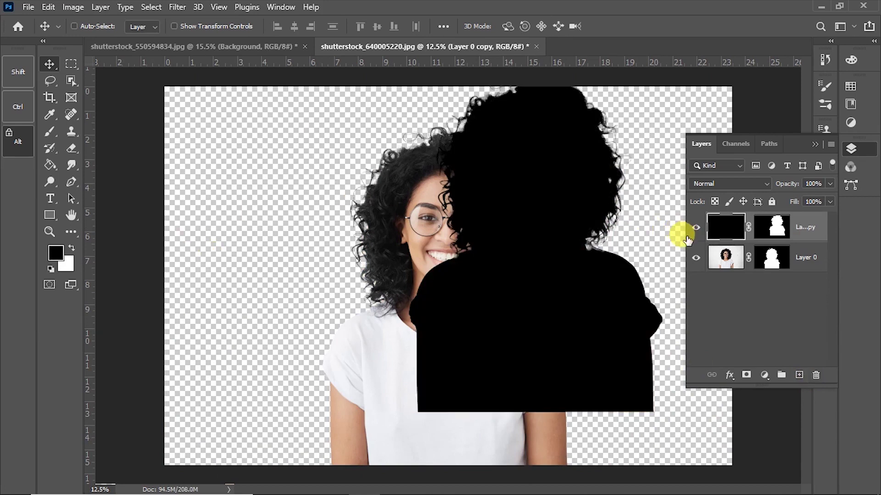
key("ctrl+plus")
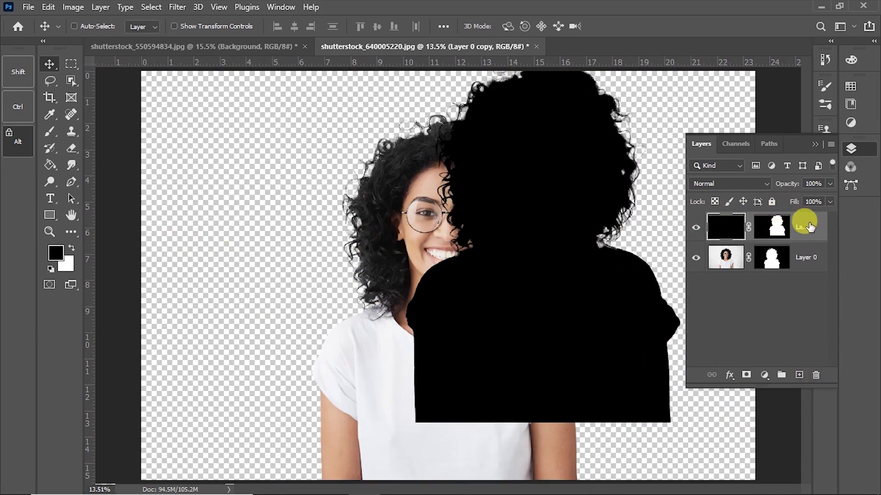
left_click_drag(776, 227, 816, 374)
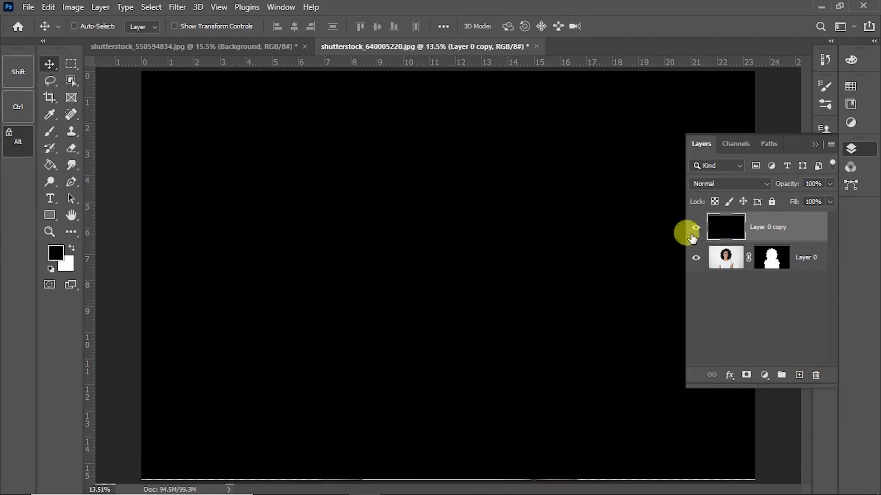
left_click(696, 228, "alt")
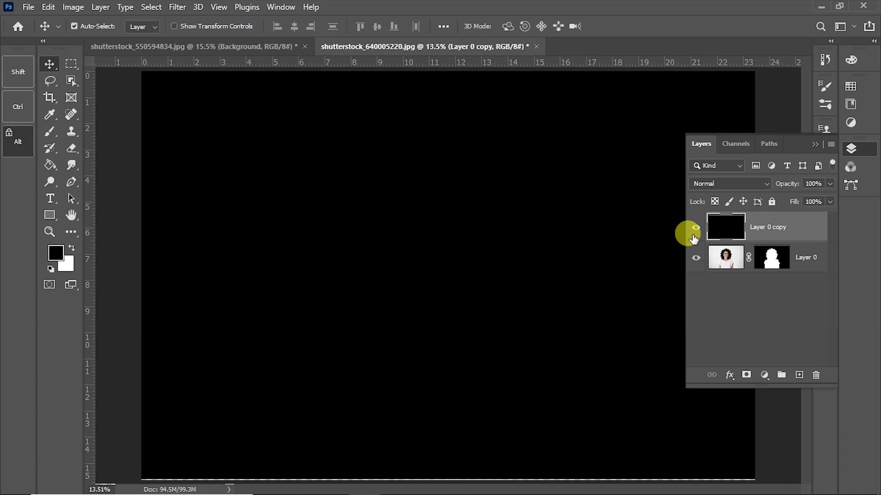
left_click(695, 228, "alt")
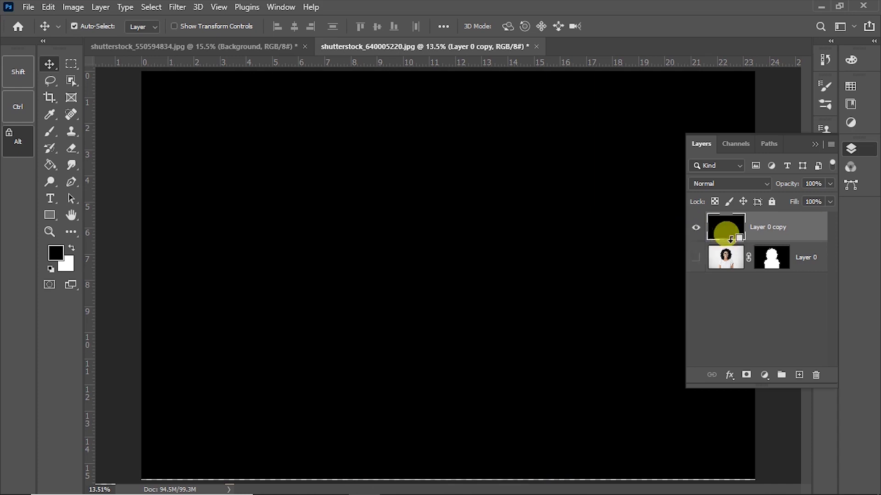
left_click(18, 142)
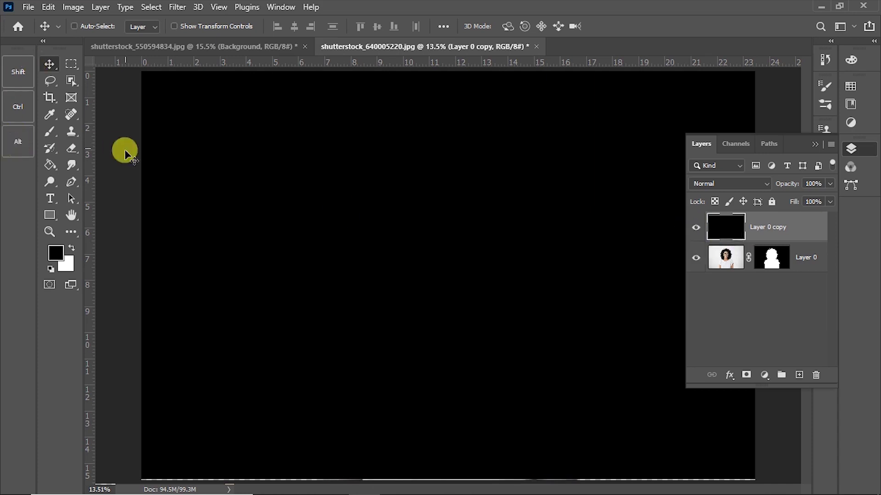
left_click(16, 140)
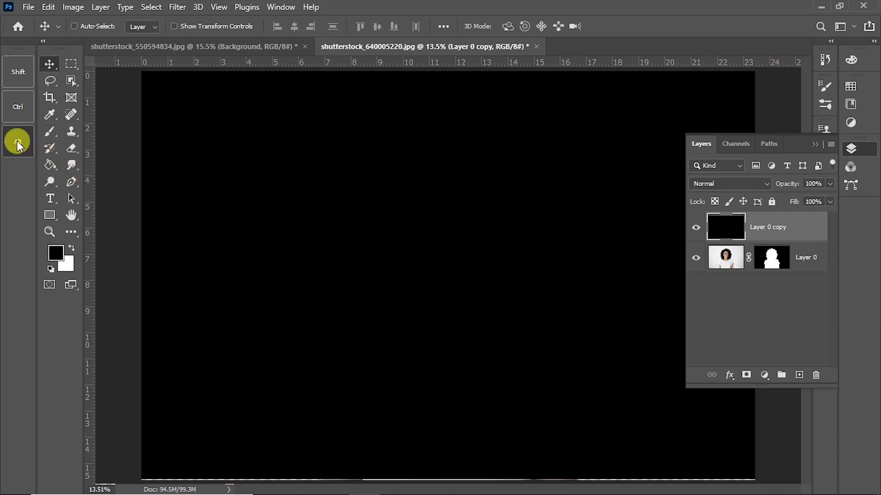
left_click(752, 225, "alt")
Delete the black Layer 0 copy and zoom out to the whole canvas
key("Delete")
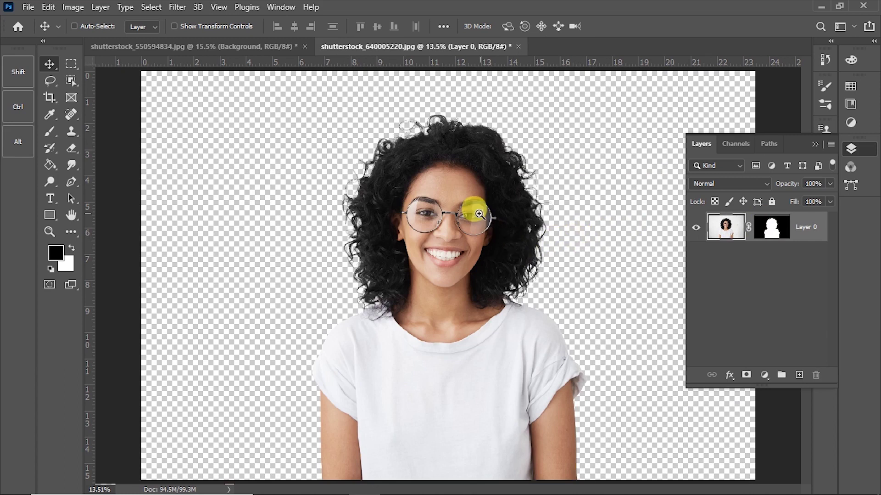
key("z")
key("ctrl+minus")
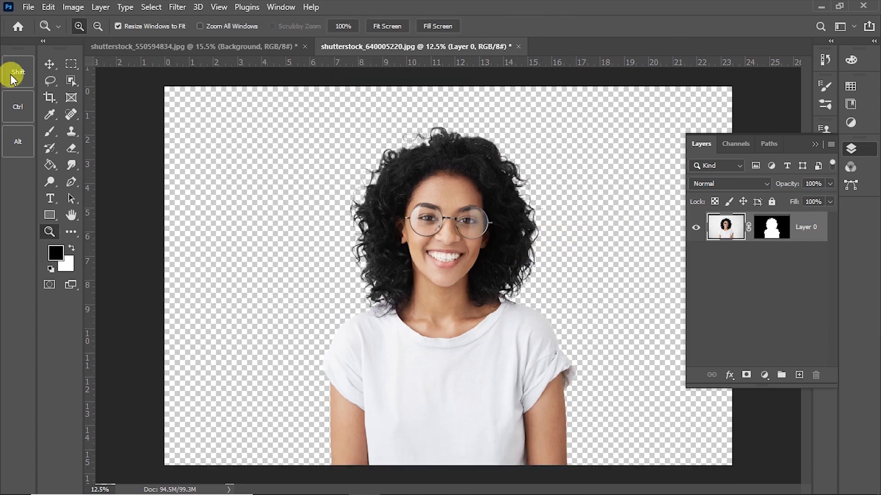
Shift-move the woman so she sits centred, resting on the canvas's bottom edge
left_click(14, 82)
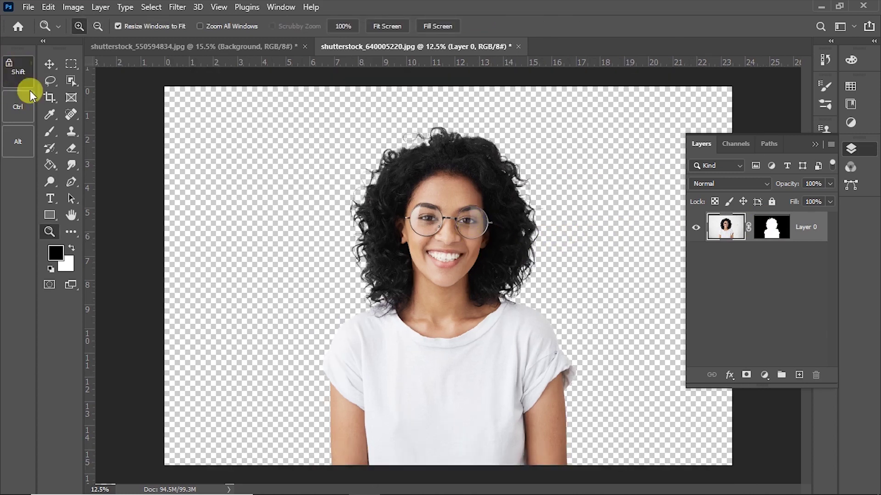
key("v")
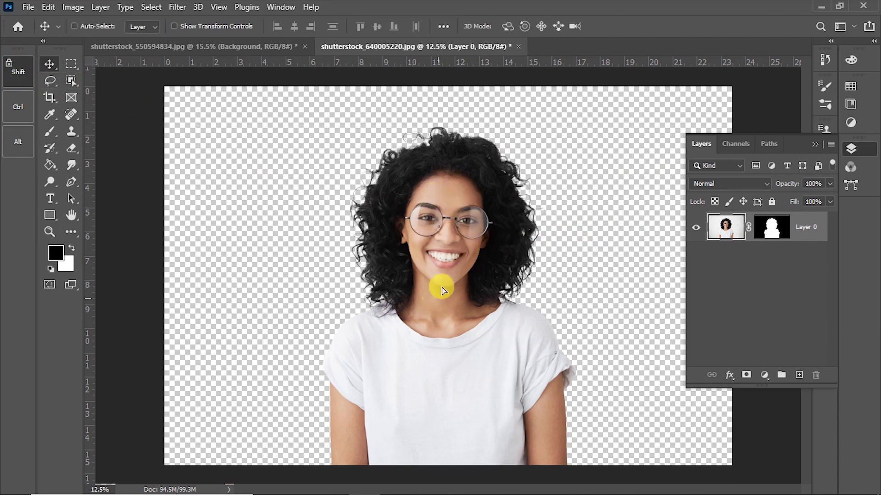
mouse_move(442, 304)
left_mouse_down()
mouse_move(449, 221)
mouse_move(274, 275)
mouse_move(269, 261)
mouse_move(393, 301)
mouse_move(350, 262)
mouse_move(284, 256)
mouse_move(419, 289)
mouse_move(452, 220)
mouse_move(456, 180)
mouse_move(462, 271)
mouse_move(476, 285)
mouse_move(310, 294)
mouse_move(508, 291)
mouse_move(448, 291)
mouse_move(559, 306)
mouse_move(472, 298)
mouse_move(472, 138)
mouse_move(449, 220)
mouse_move(449, 148)
mouse_move(421, 140)
mouse_move(436, 217)
mouse_move(453, 136)
mouse_move(447, 154)
mouse_move(456, 207)
mouse_move(475, 123)
left_mouse_up()
mouse_move(492, 174)
left_mouse_down()
mouse_move(506, 295)
mouse_move(541, 280)
mouse_move(419, 252)
mouse_move(473, 244)
mouse_move(472, 187)
mouse_move(474, 221)
left_mouse_up()
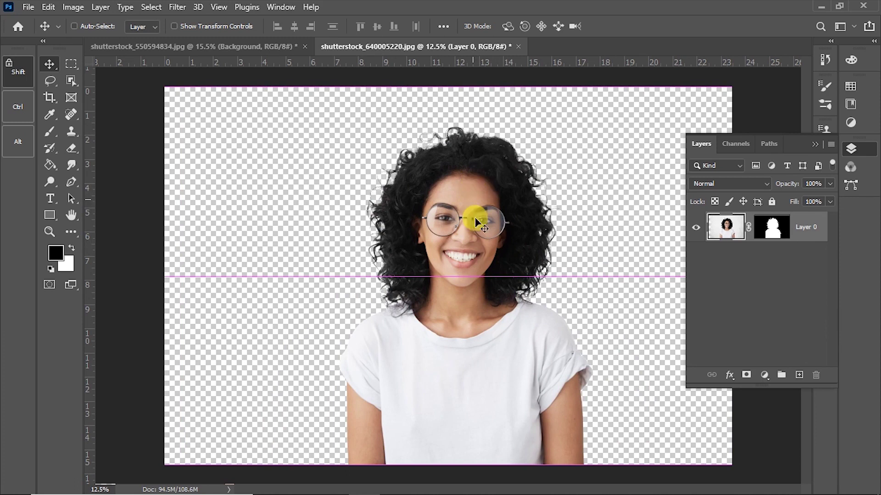
left_click(11, 75)
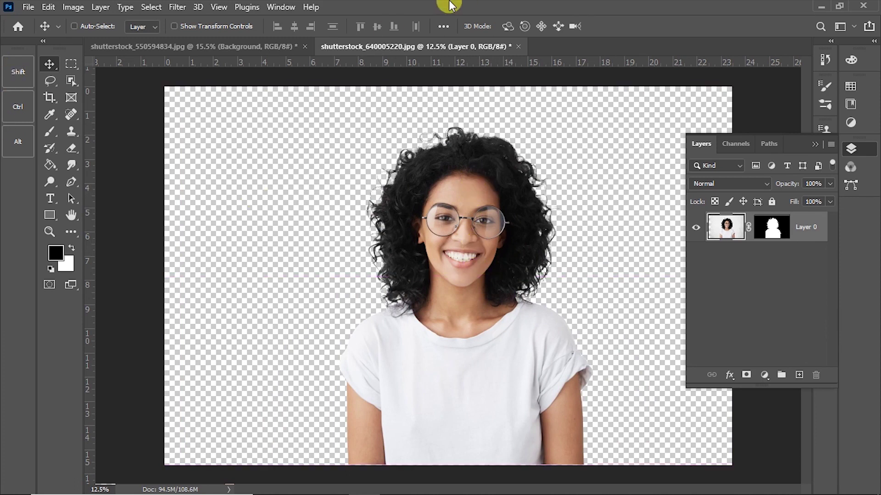
Hide the Modifier Keys panel, collapse Layers, and select the Brush tool
left_click(273, 9)
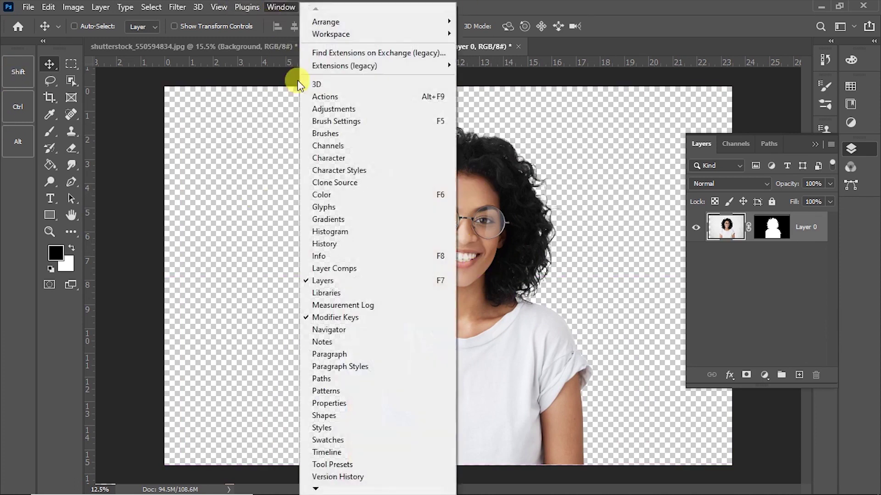
left_click(345, 318)
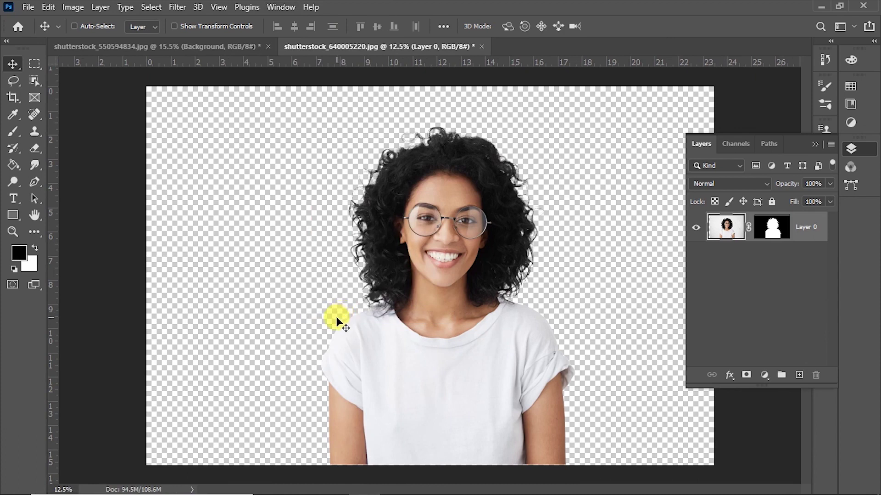
left_click(816, 144)
left_click(6, 131)
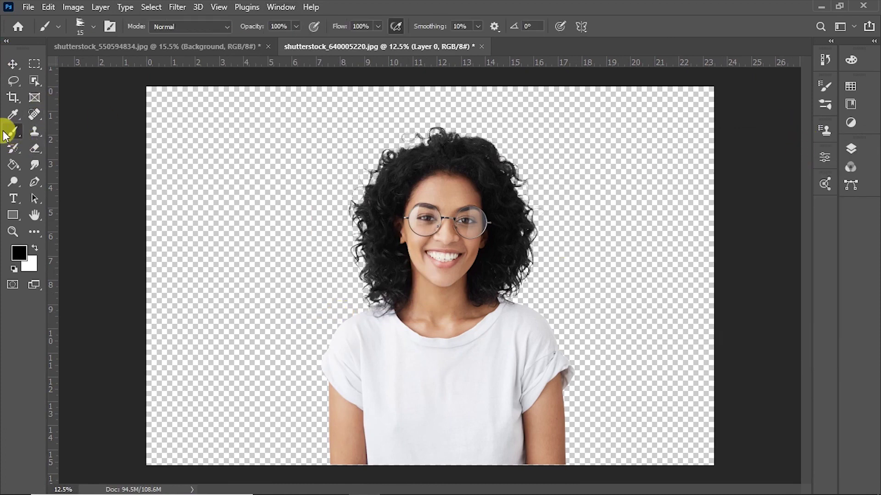
Show the Brushes panel and cancel an Import Brushes attempt from its flyout menu
left_click(288, 6)
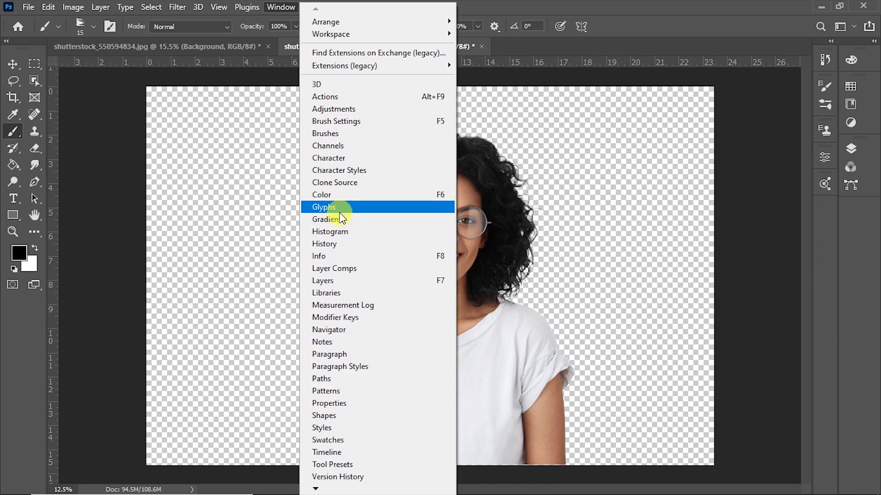
left_click(359, 133)
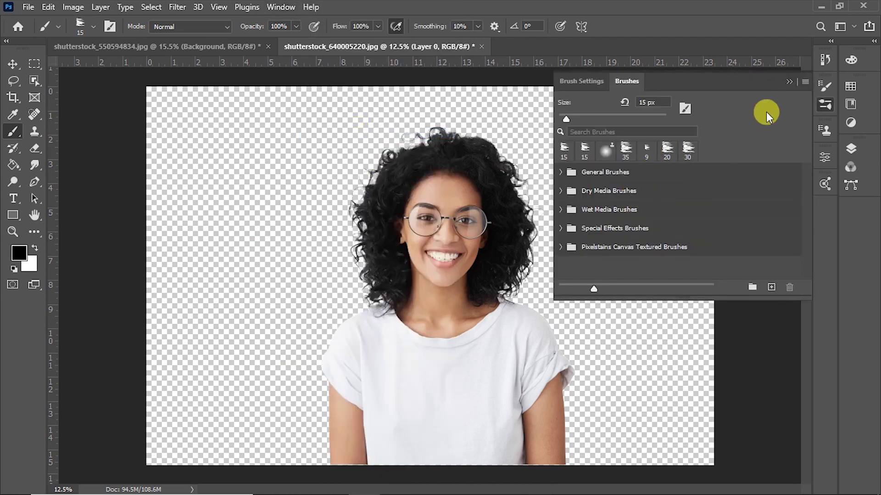
left_click(806, 81)
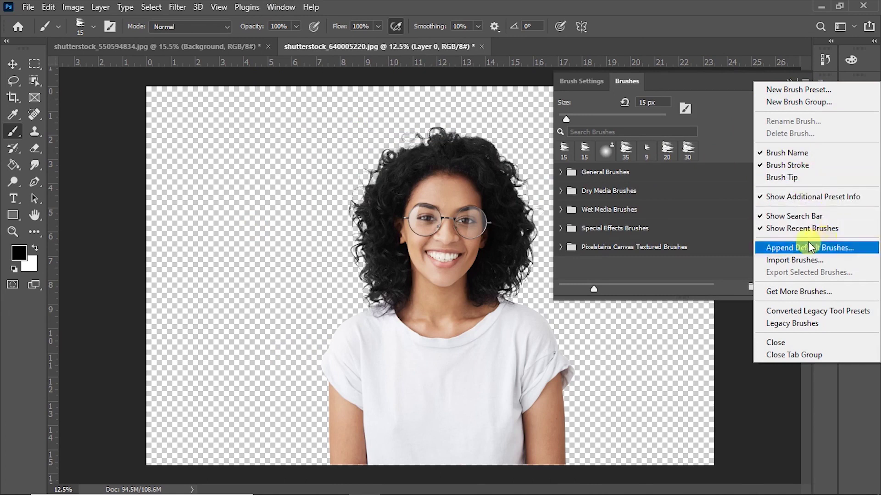
left_click(818, 263)
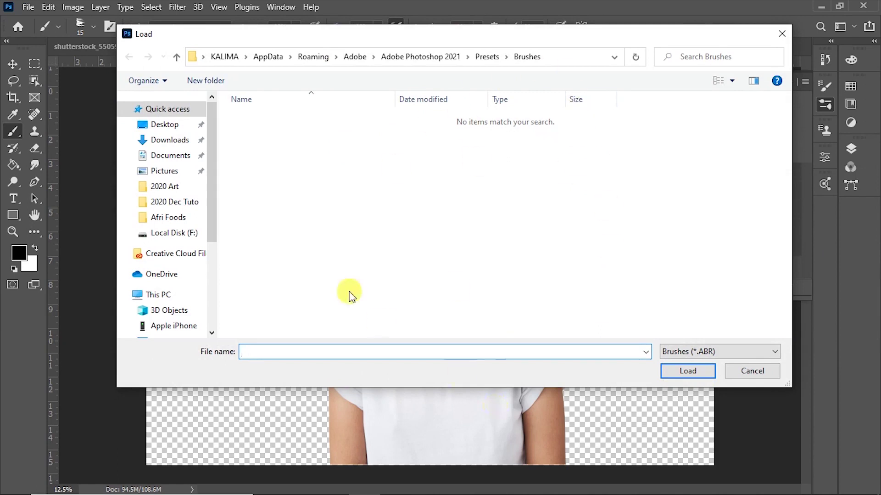
left_click(749, 367)
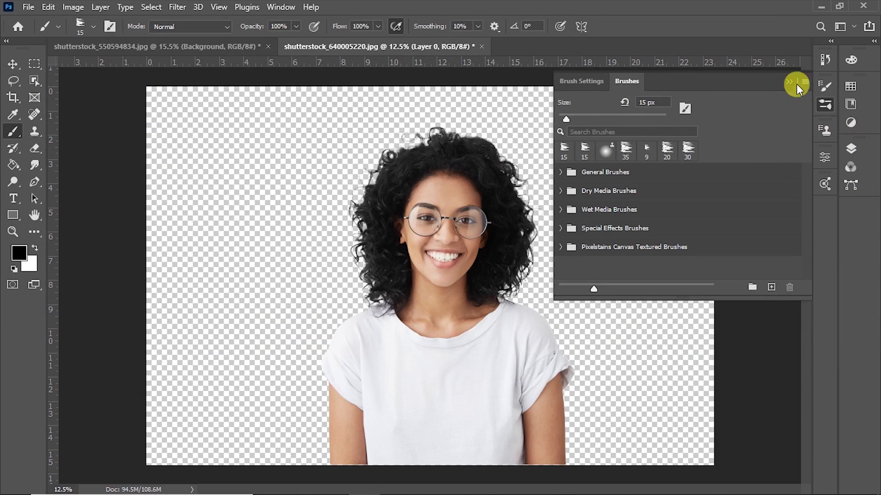
left_click(805, 82)
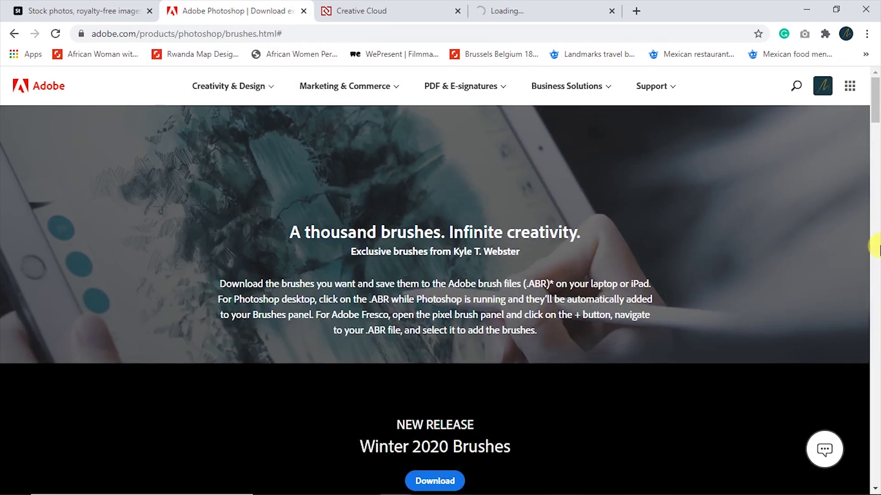
Scroll the Adobe brushes page from Megapack down to Summer 2020, then return to Photoshop
left_click_drag(875, 117, 875, 169)
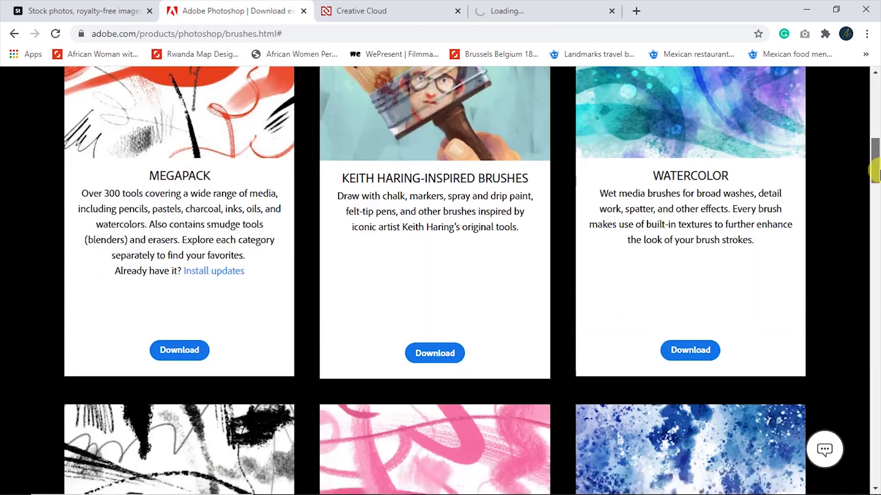
scroll(474, 304, "down", 3)
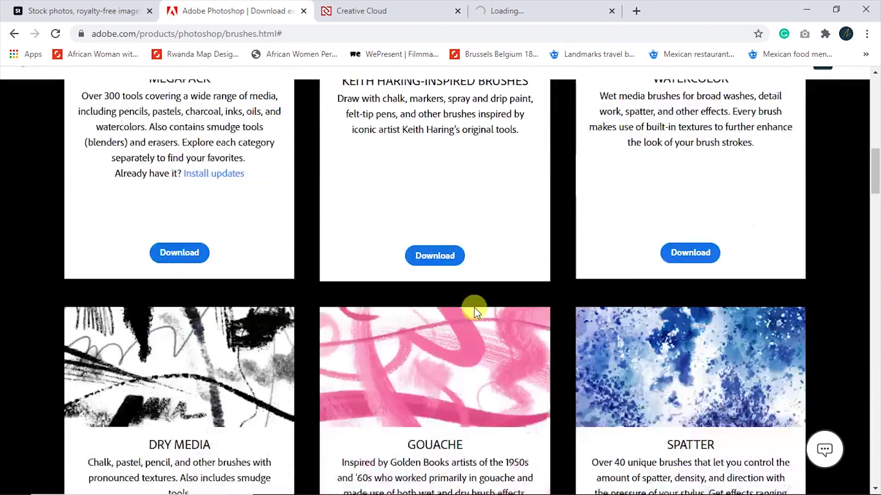
scroll(471, 309, "down", 2)
scroll(475, 308, "down", 5)
scroll(459, 321, "up", 5)
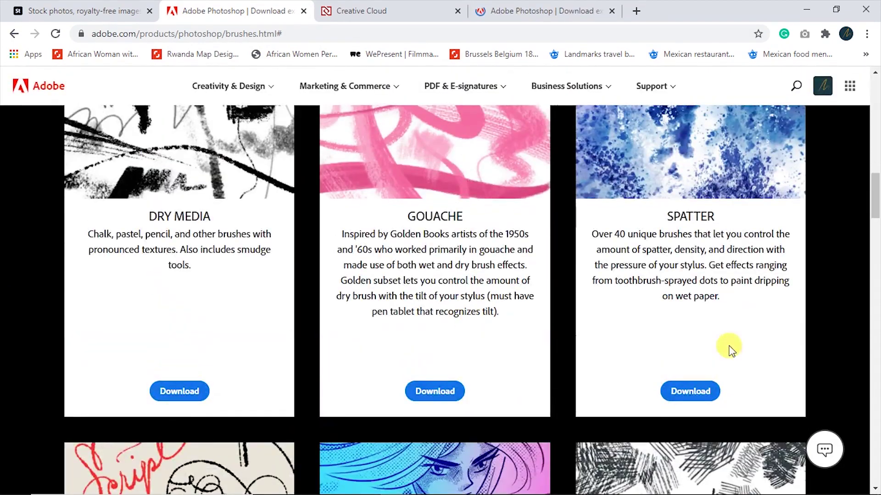
scroll(675, 350, "down", 5)
scroll(689, 344, "down", 4)
scroll(651, 312, "down", 6)
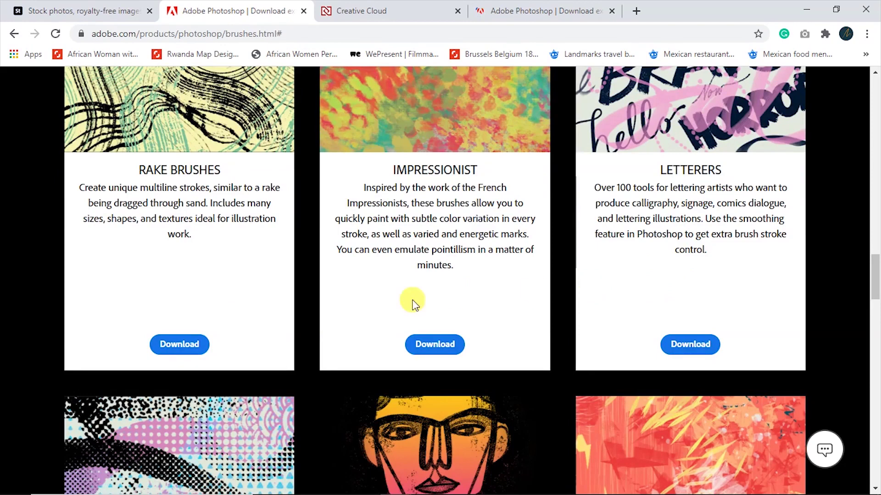
scroll(523, 303, "down", 1)
scroll(526, 308, "down", 7)
scroll(523, 305, "down", 7)
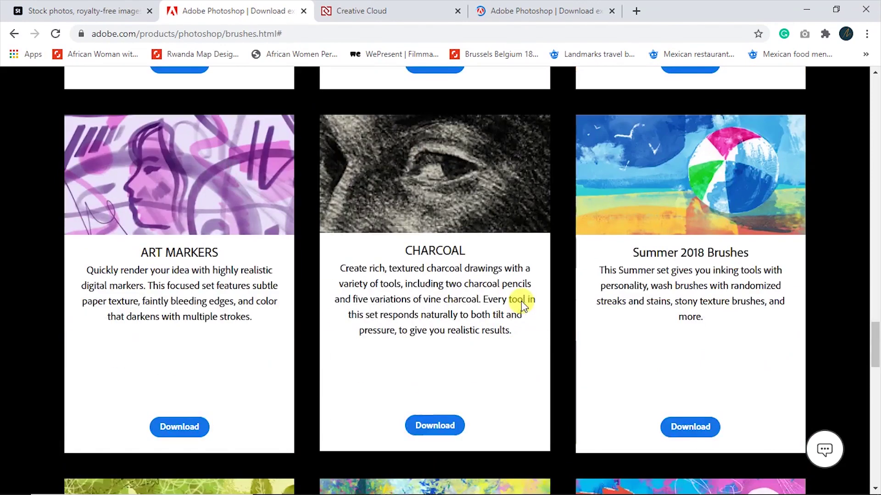
scroll(504, 313, "down", 5)
scroll(503, 312, "down", 5)
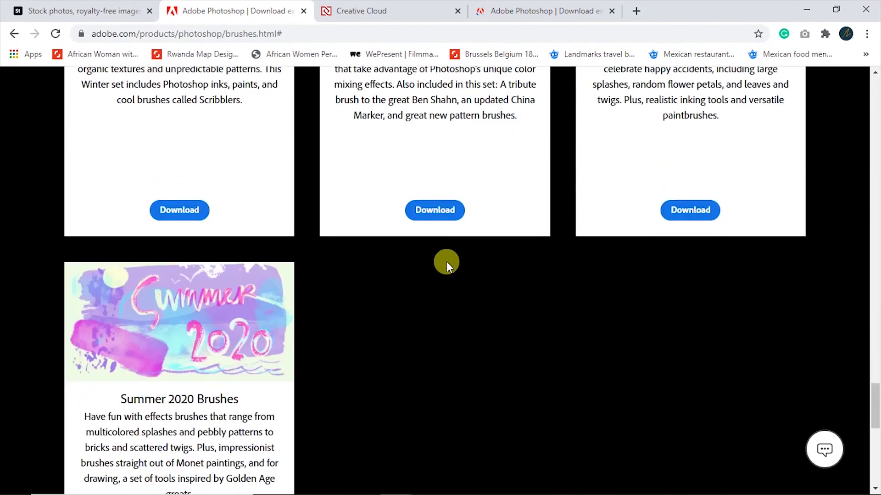
scroll(447, 259, "up", 5)
scroll(447, 259, "up", 8)
scroll(447, 259, "up", 6)
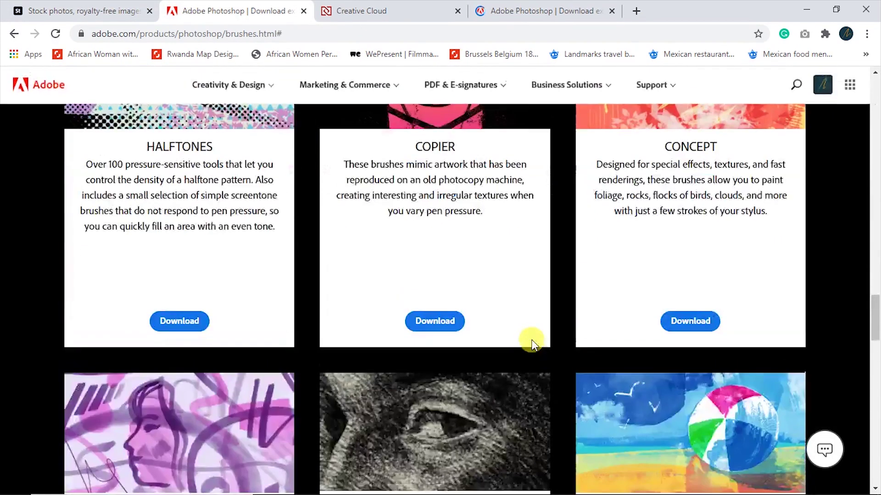
left_click(817, 6)
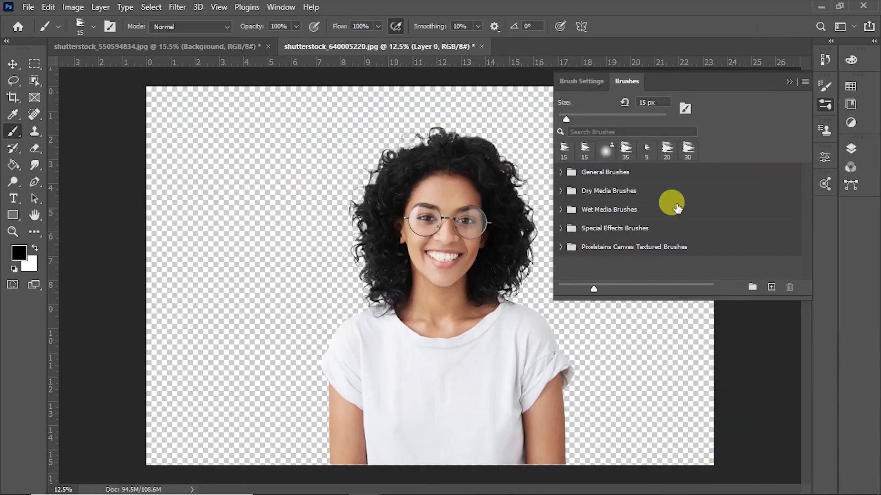
Close Brushes, launch Adobe Color Themes, and drag the wheel into a red-purple-blue-green-yellow theme
left_click(799, 77)
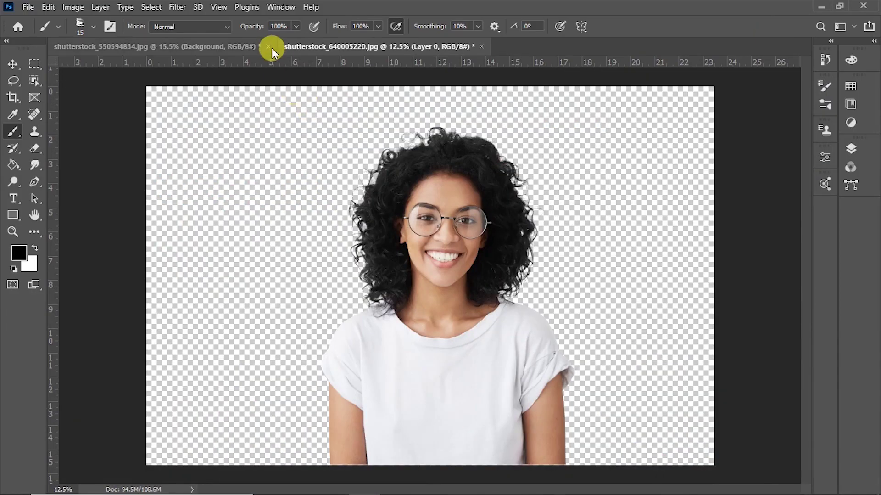
left_click(287, 8)
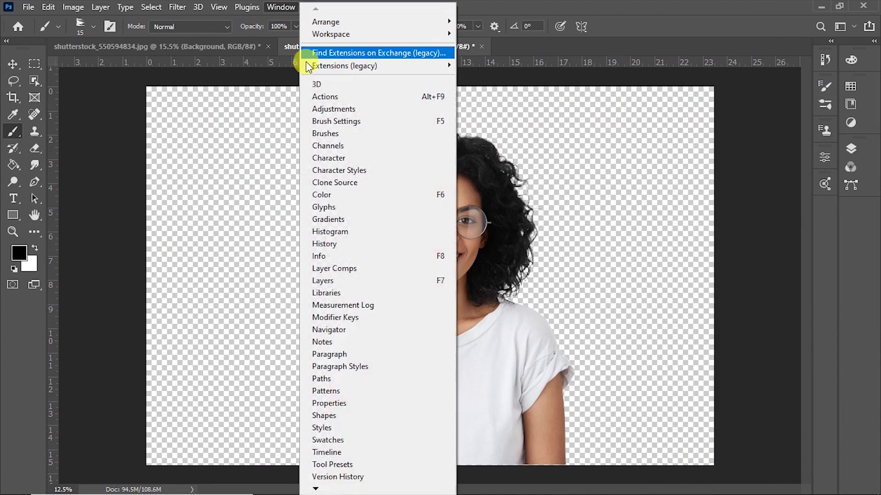
mouse_move(344, 65)
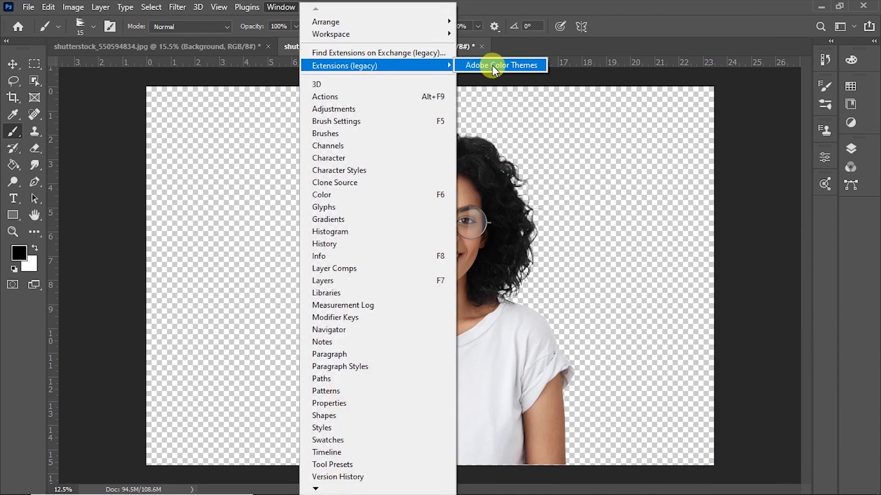
left_click(516, 65)
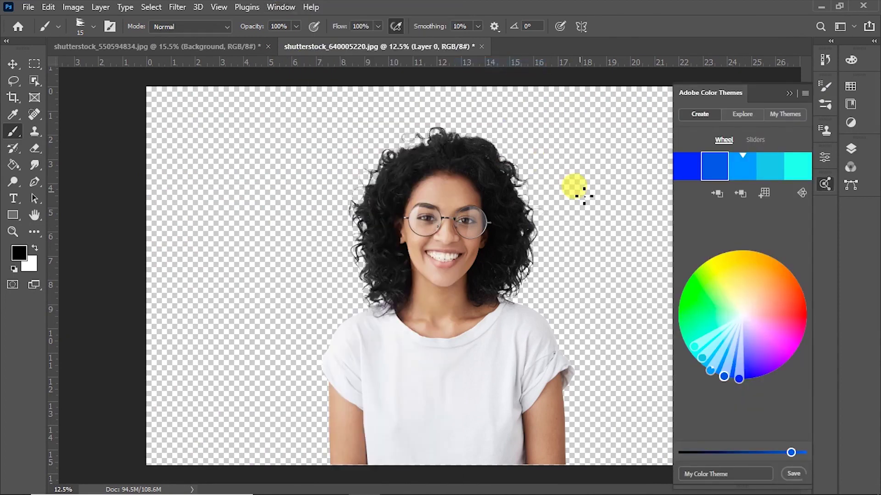
mouse_move(698, 349)
left_mouse_down()
mouse_move(774, 258)
mouse_move(734, 252)
left_mouse_up()
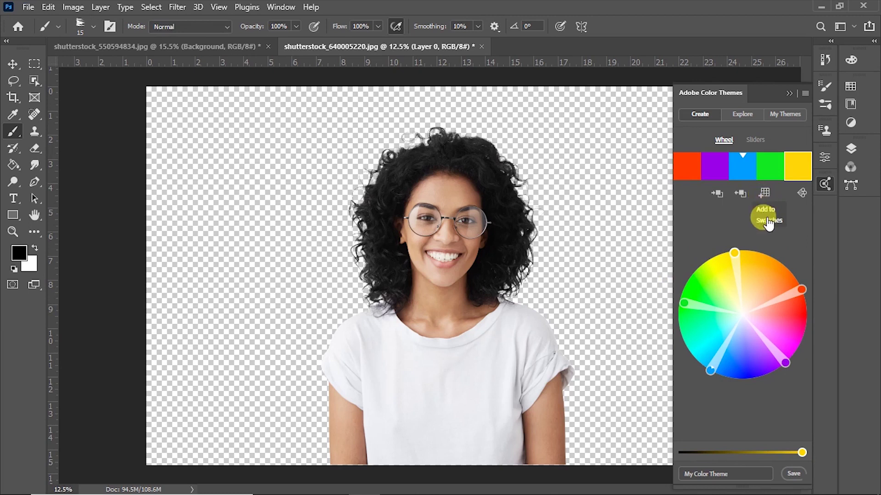
Delete the loose rainbow swatches under Pale from the Swatches panel, then collapse it
left_click(851, 103)
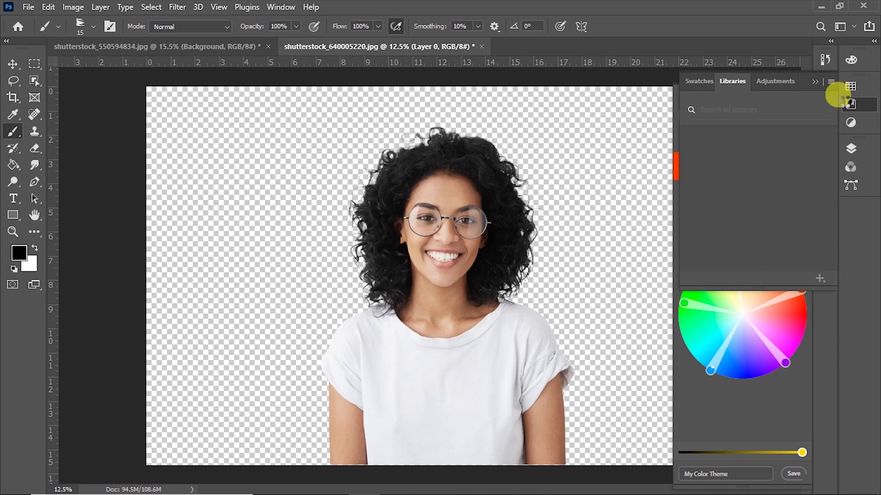
left_click(850, 86)
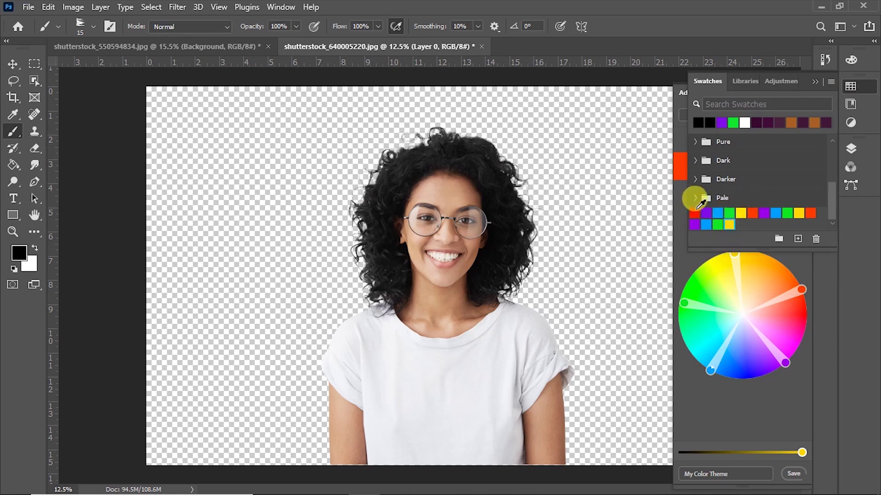
key("v")
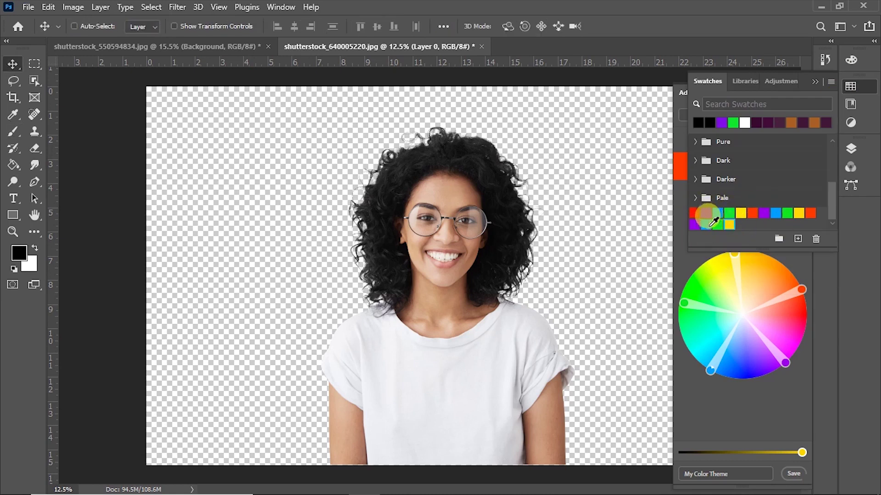
left_click(690, 215)
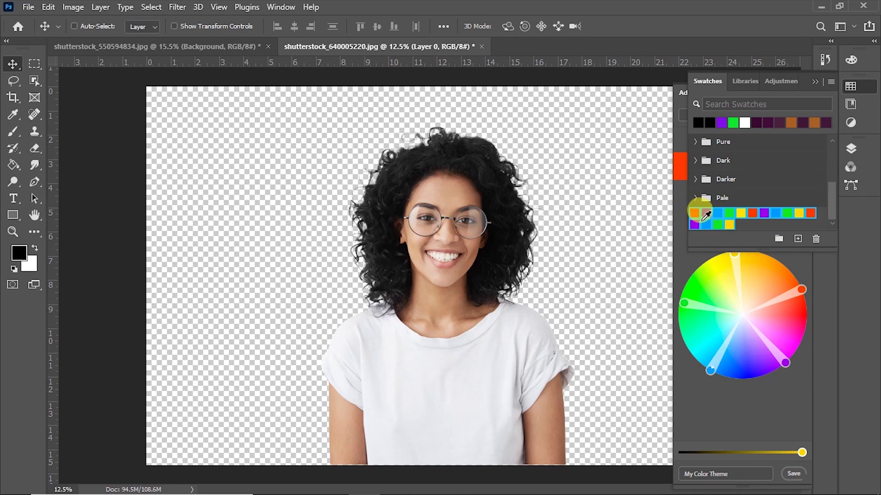
left_click(817, 239)
left_click(381, 196)
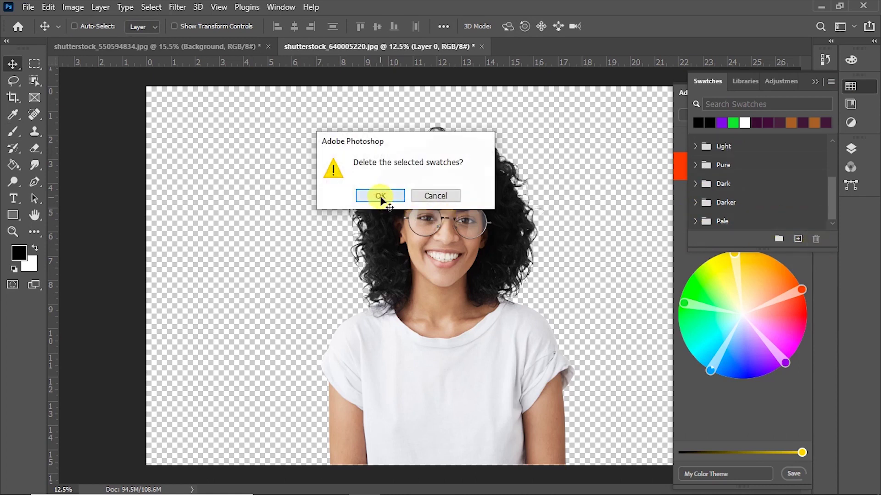
left_click(815, 82)
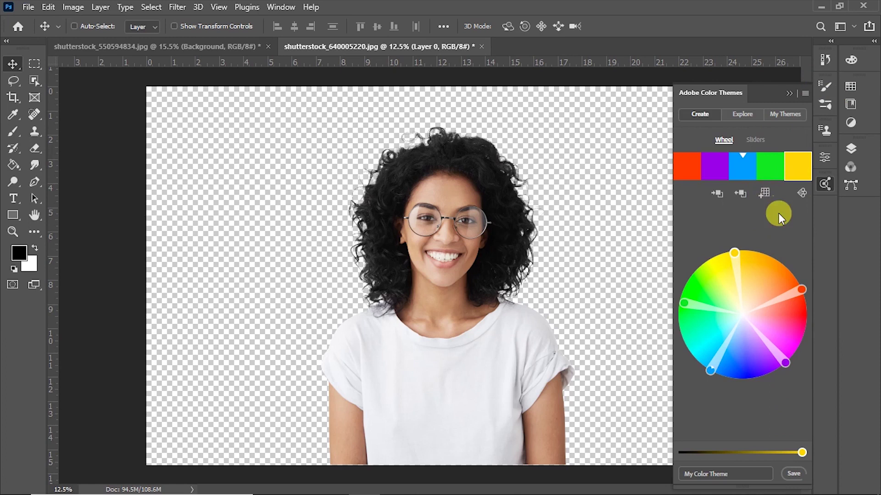
Show Swatches and pick the yellow, green and purple theme colours as foreground
left_click(852, 86)
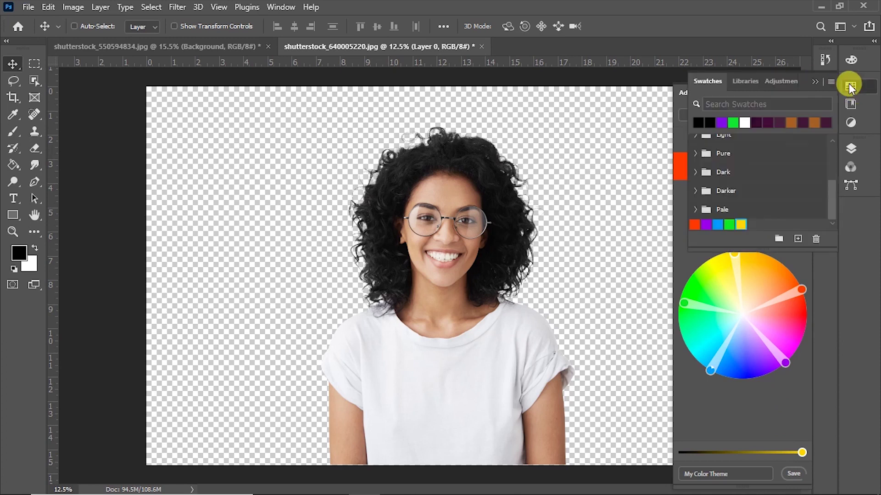
left_click(745, 223)
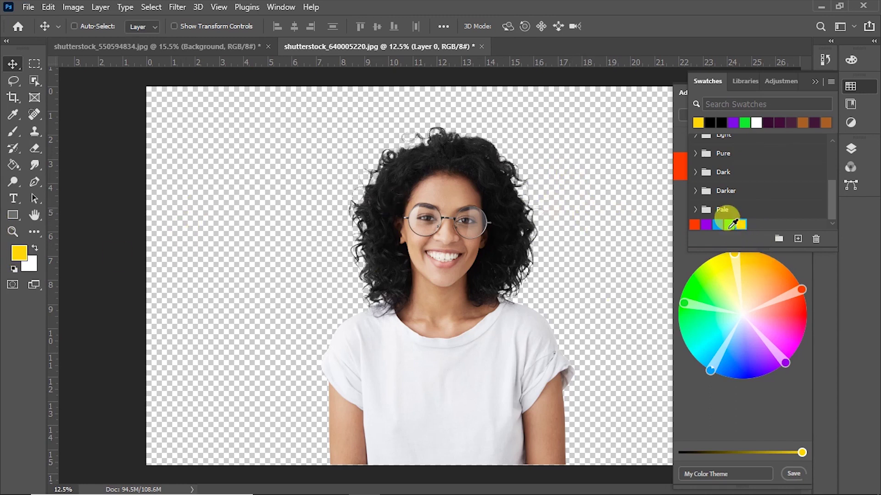
left_click_drag(729, 224, 655, 263)
left_click_drag(544, 224, 546, 225)
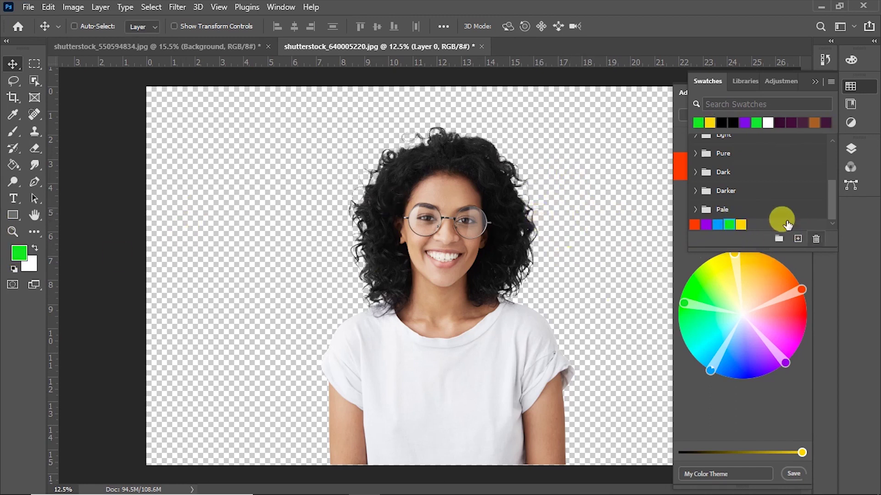
left_click(705, 224)
Fill the woman's silhouette with purple, undo it, then drag the blue swatch onto the canvas
left_click_drag(768, 241, 574, 207)
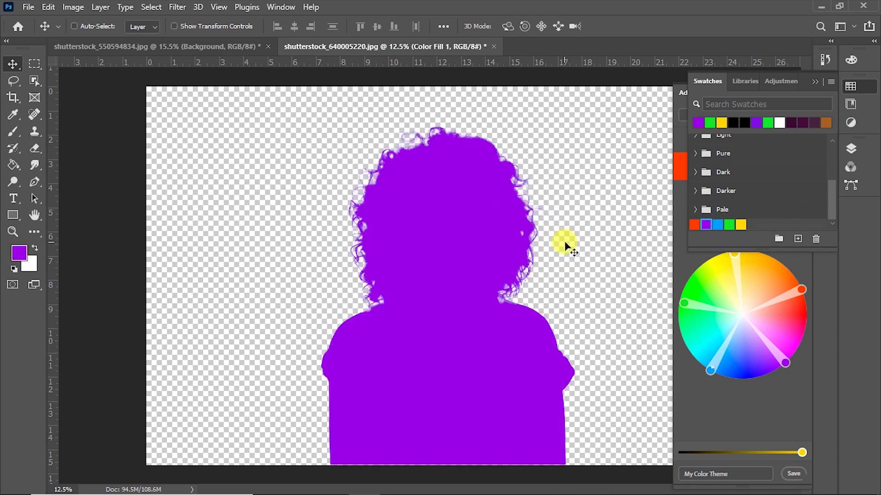
key("ctrl+z")
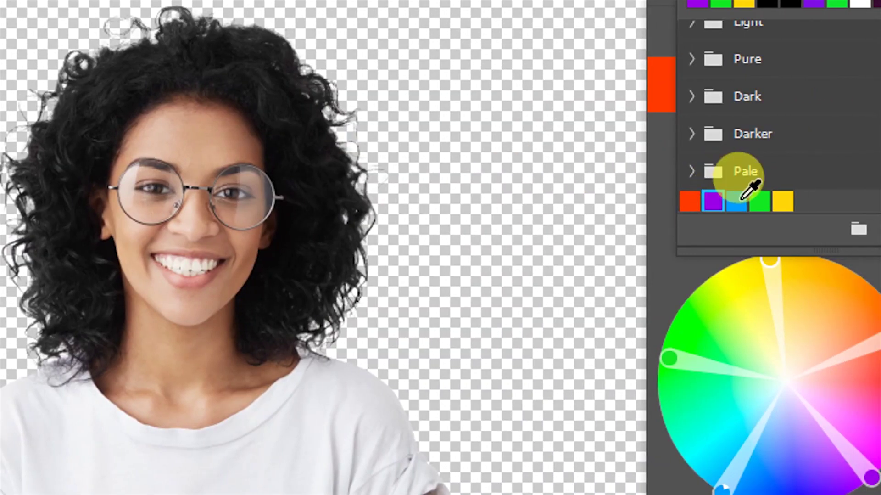
left_click_drag(738, 201, 144, 236)
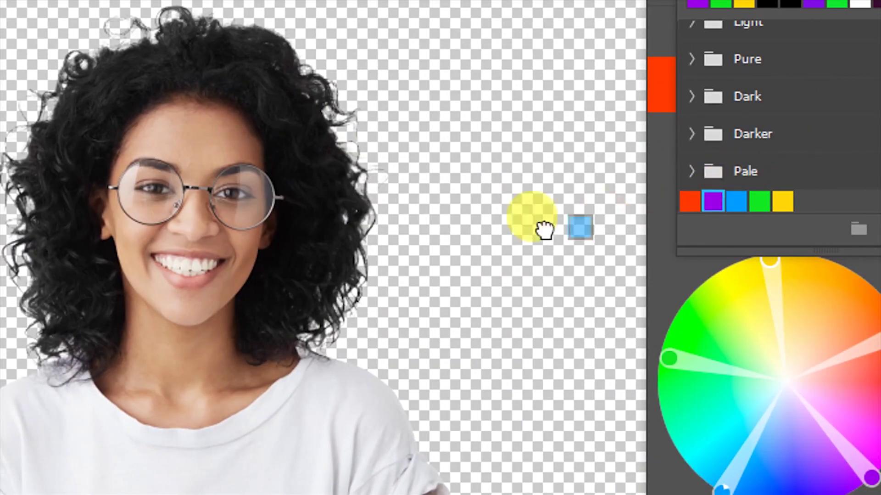